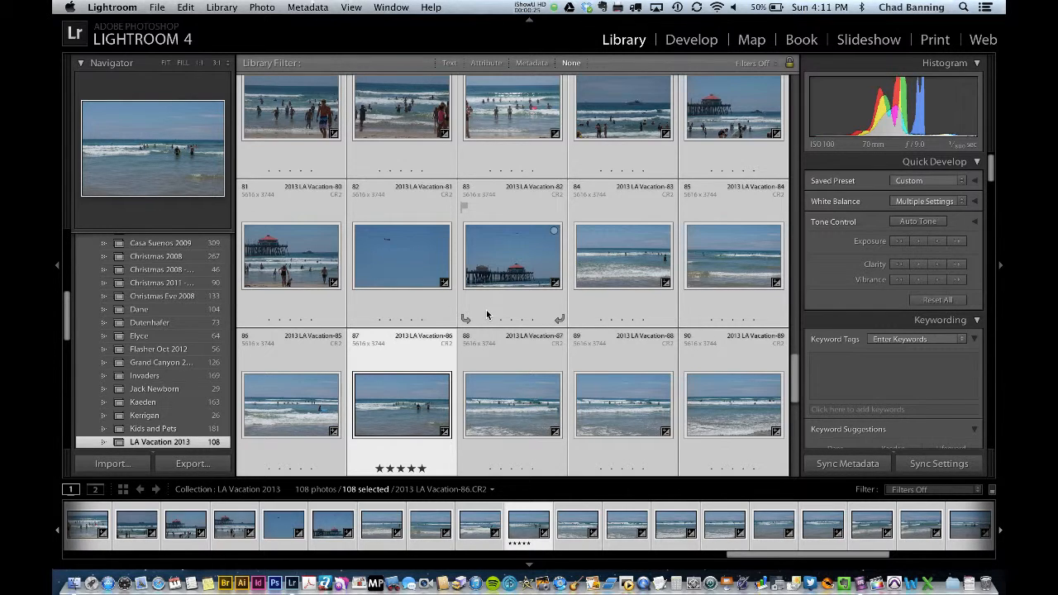
click(351, 9)
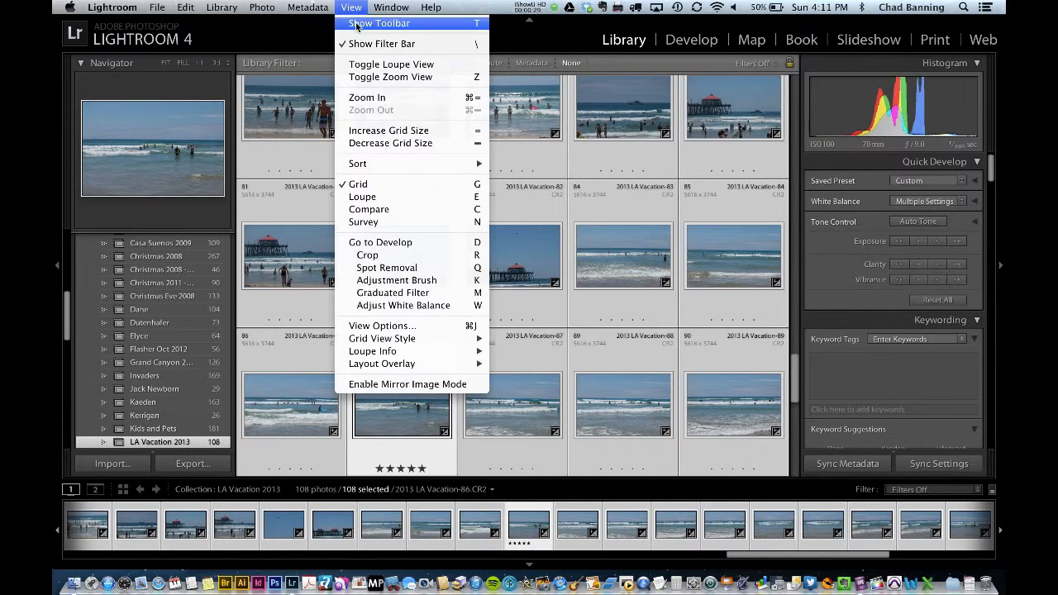
click(353, 8)
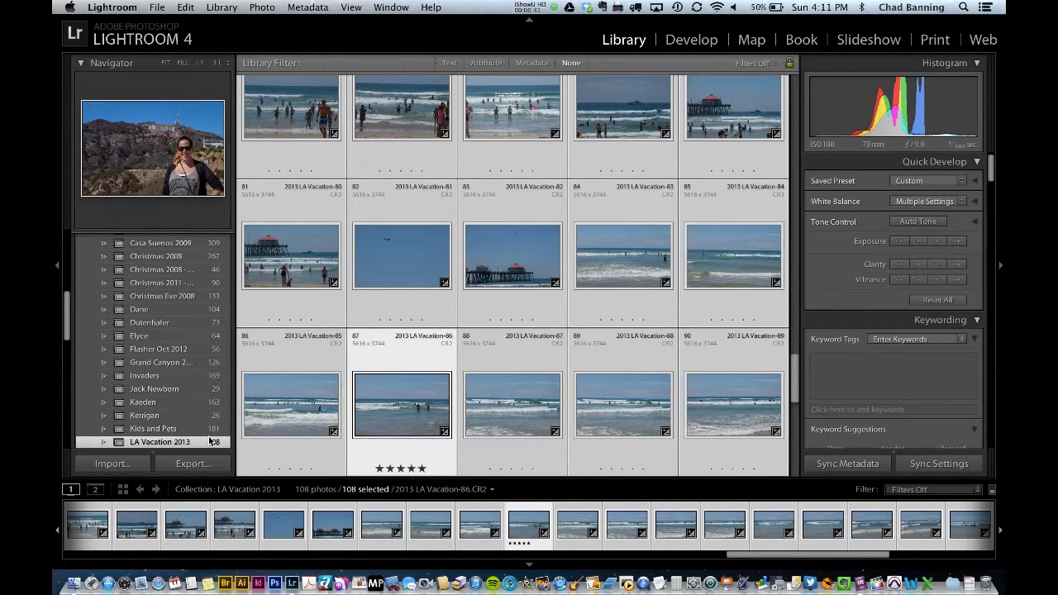
Import the two photos from the elyce pix folder inside Documents into the catalog.
click(112, 465)
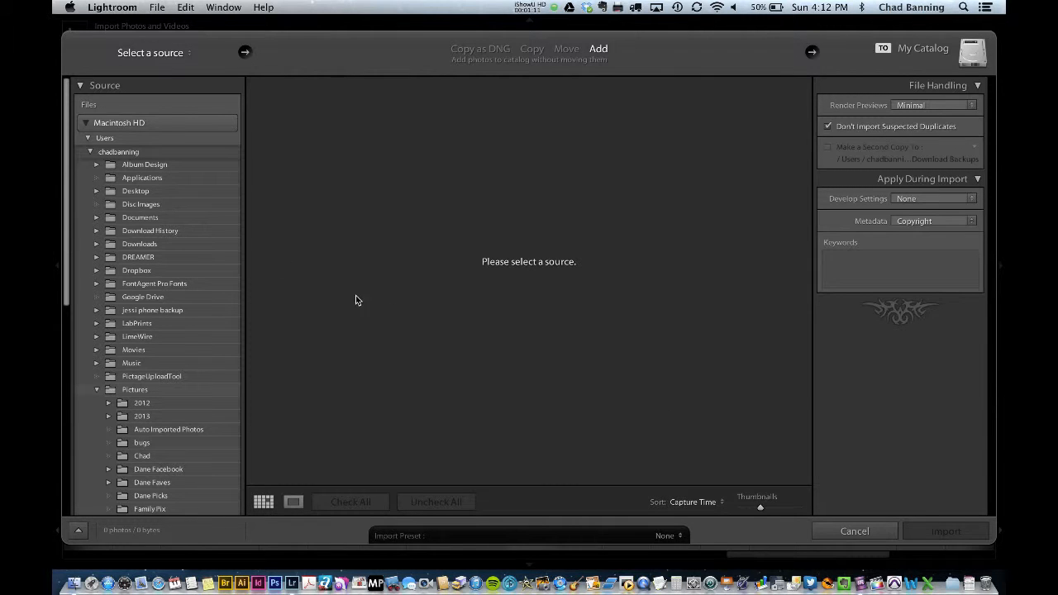
click(151, 220)
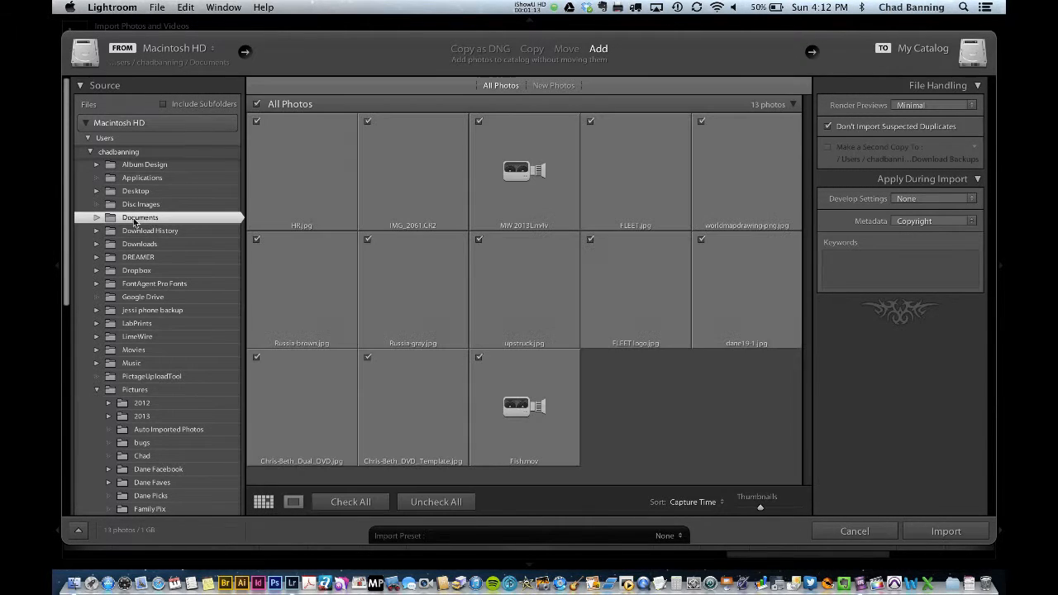
click(96, 219)
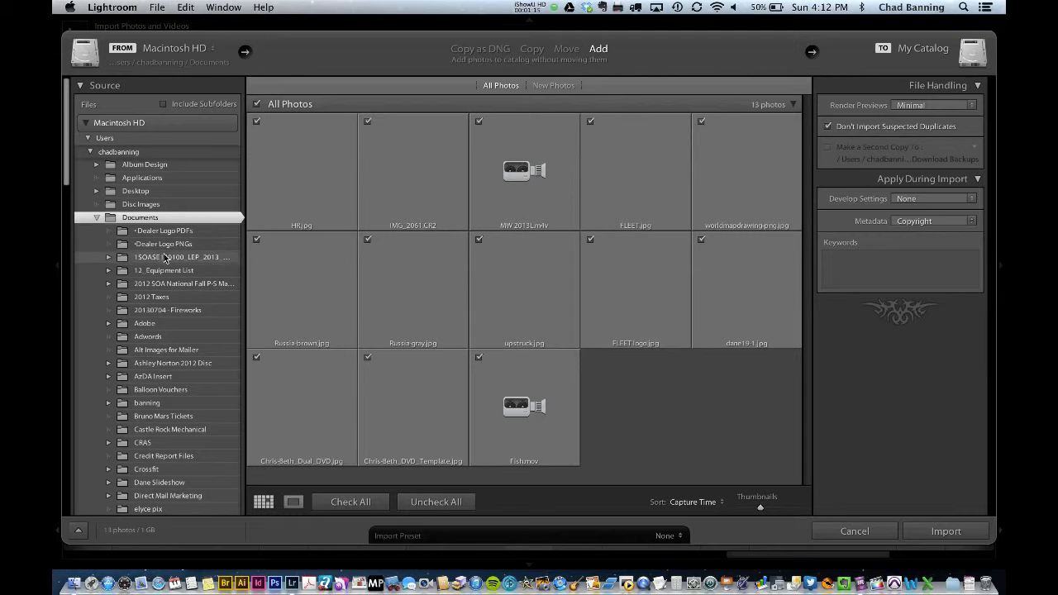
scroll(153, 452, down, 3)
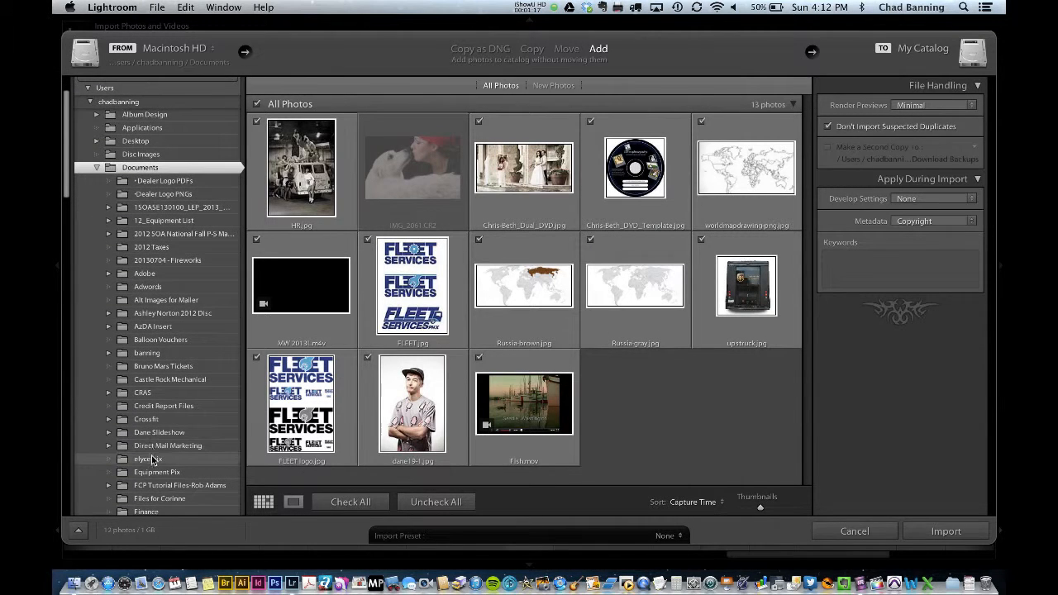
click(140, 458)
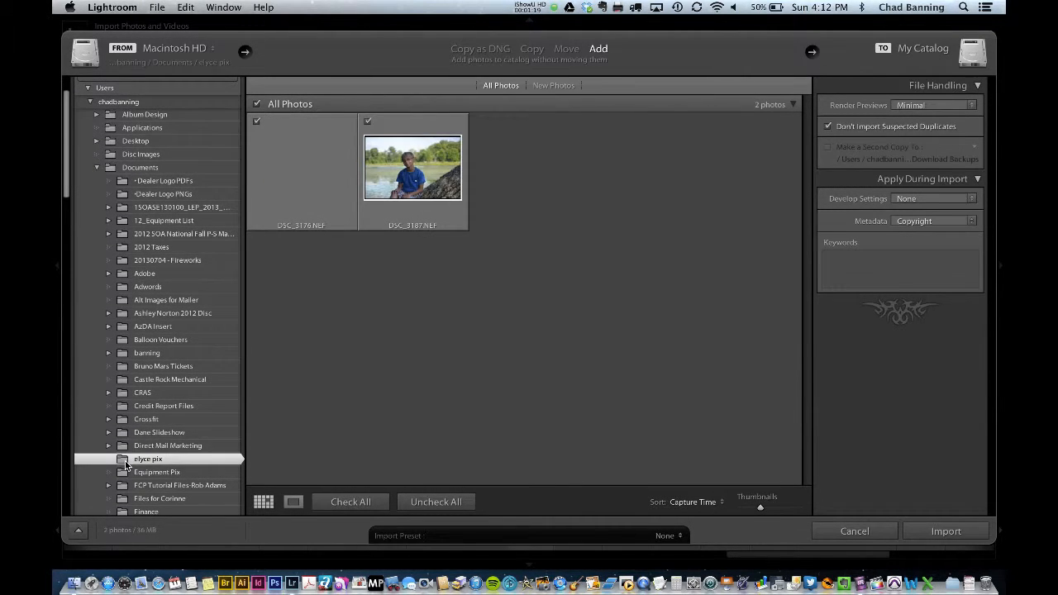
click(947, 534)
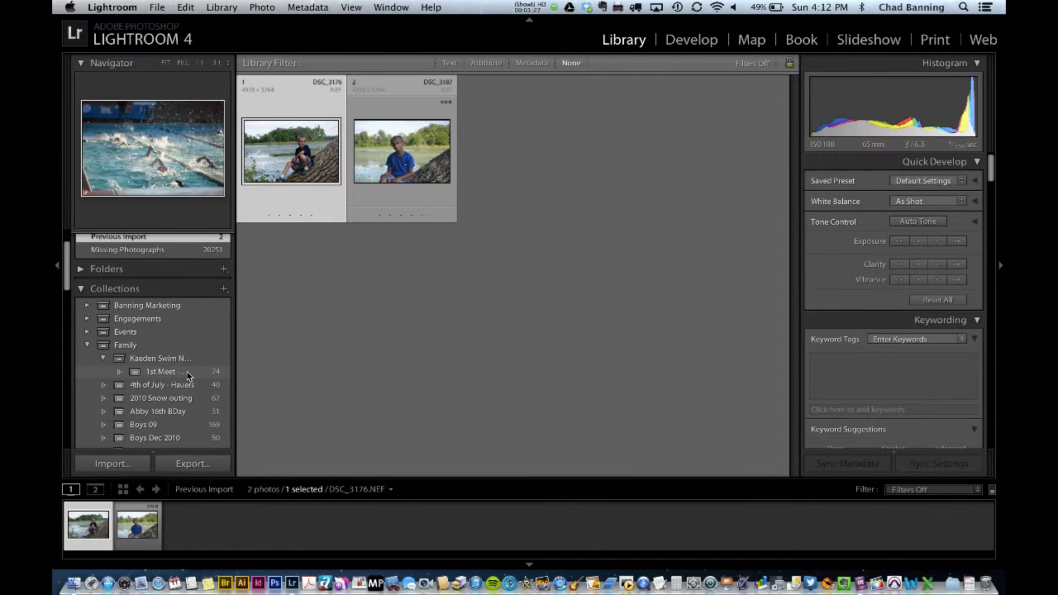
Browse All Photographs to find the new photos, then return to the Previous Import collection.
scroll(166, 247, up, 2)
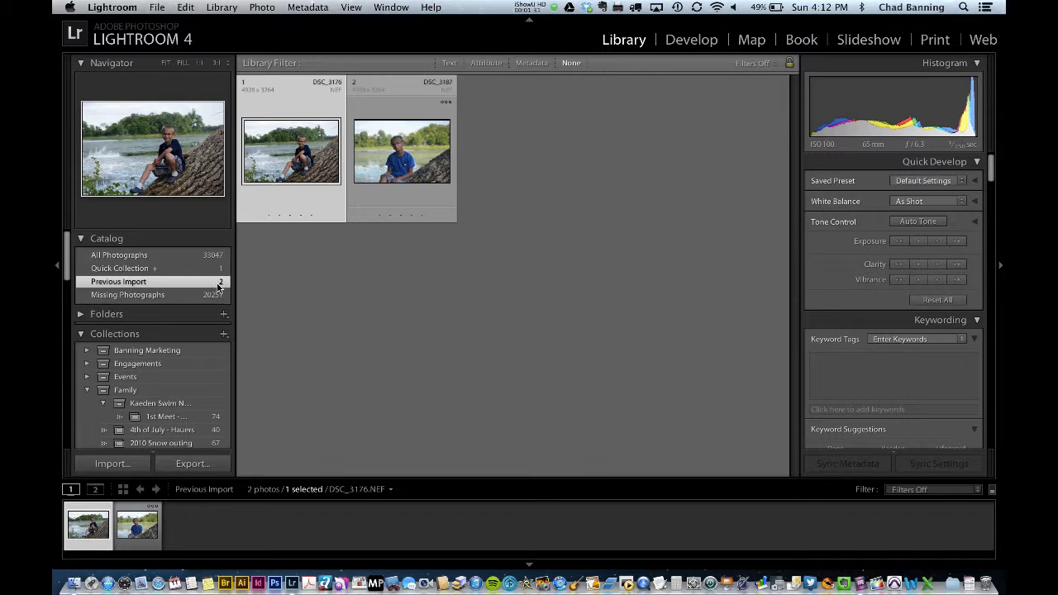
click(155, 258)
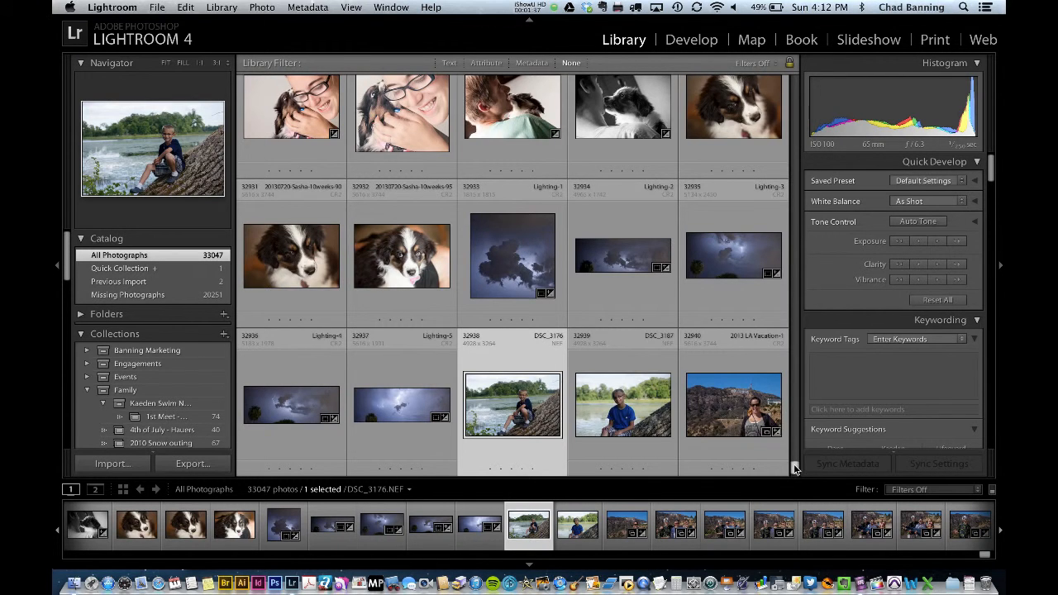
drag(794, 468, 795, 488)
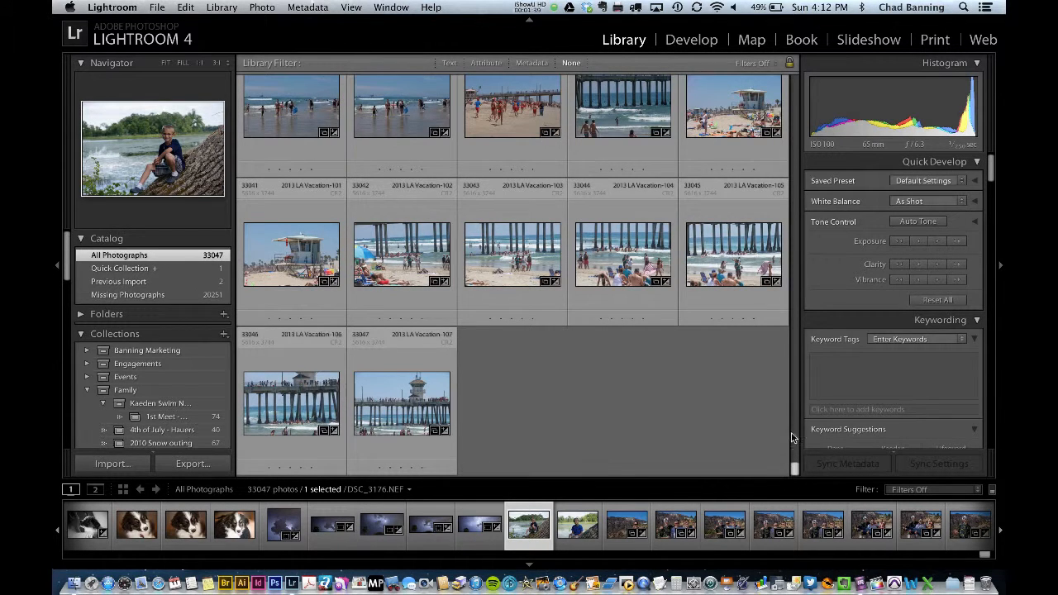
scroll(797, 425, up, 10)
scroll(797, 425, up, 10)
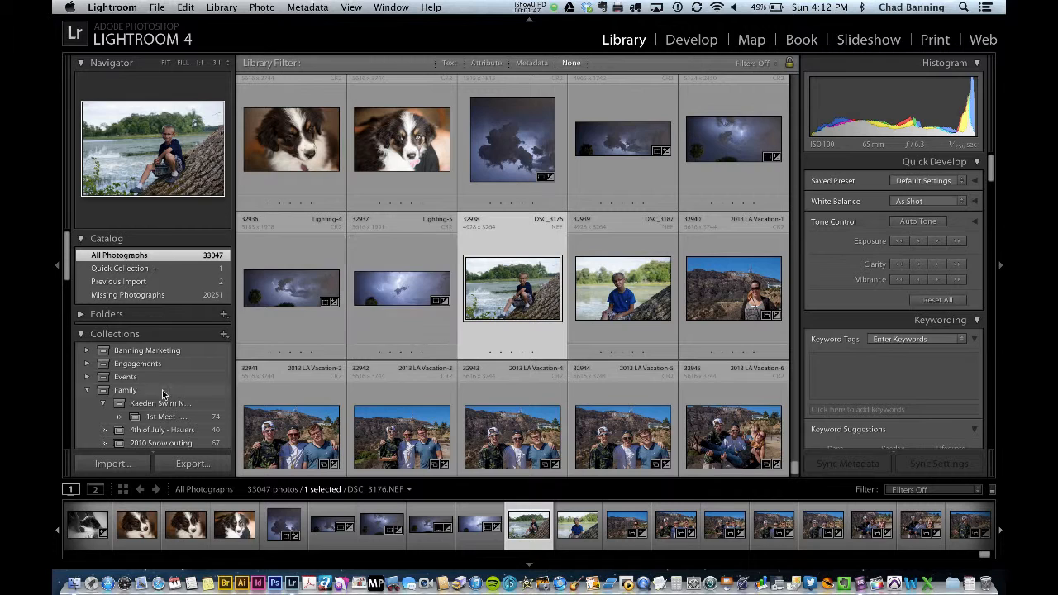
click(152, 285)
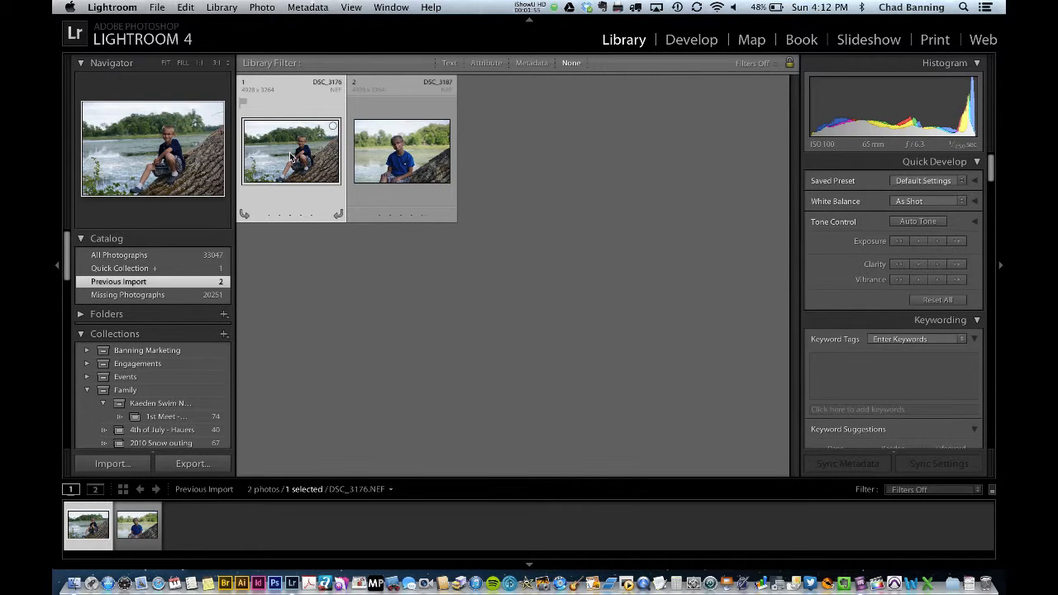
Select photo DSC_3187 and open it for developing.
click(398, 162)
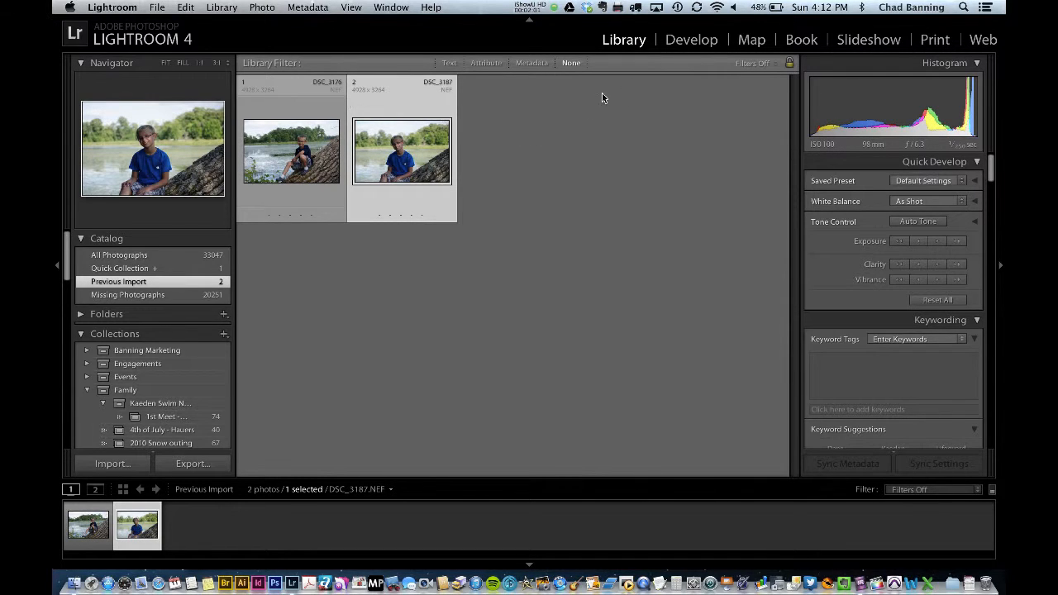
click(688, 41)
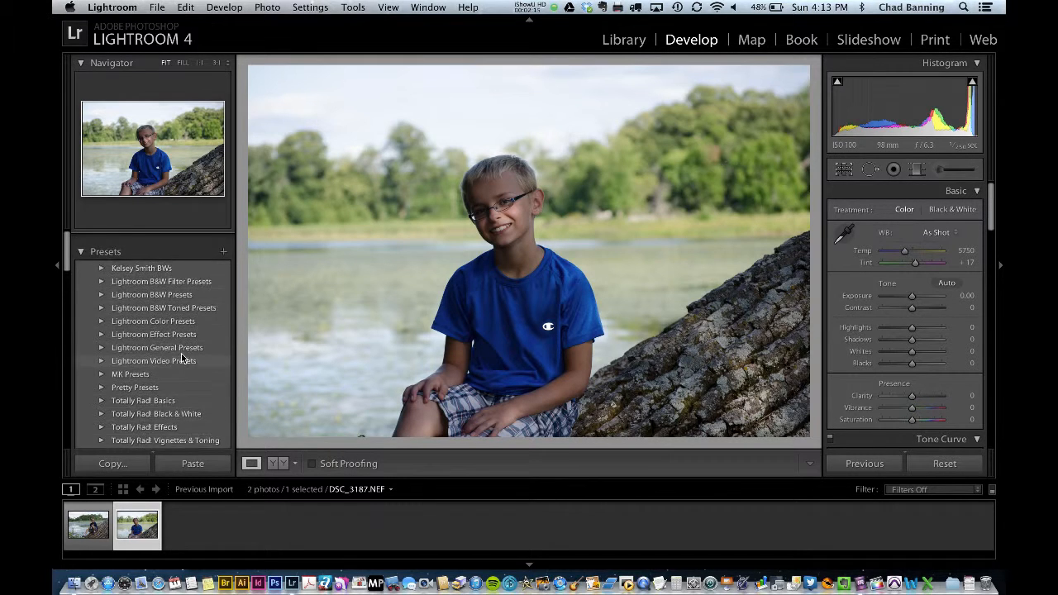
Brighten the shadows by setting Shadows to +74.
scroll(126, 304, down, 5)
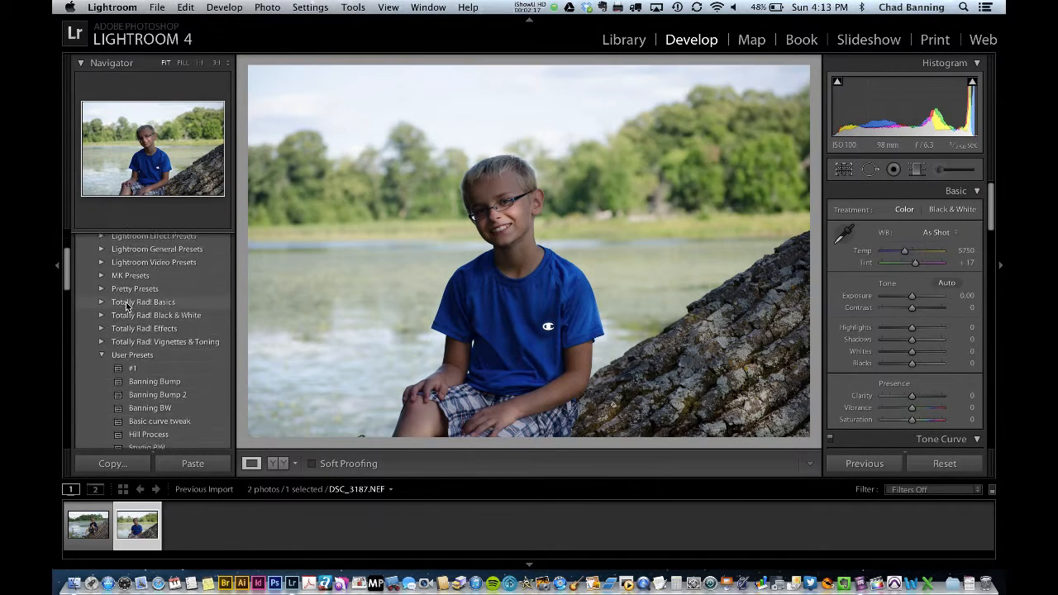
scroll(126, 304, up, 2)
scroll(126, 304, up, 4)
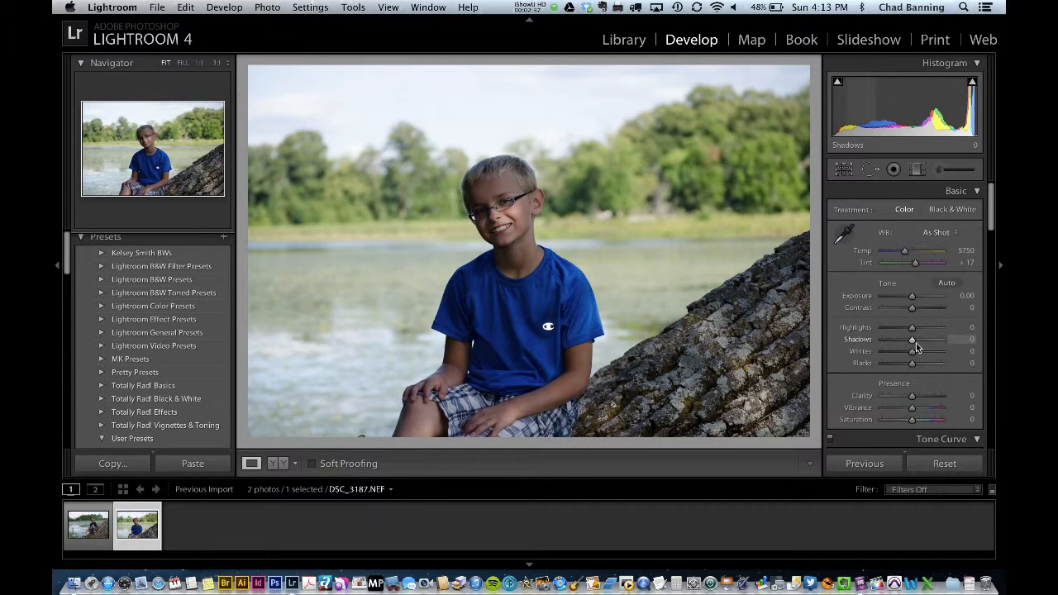
drag(912, 341, 946, 347)
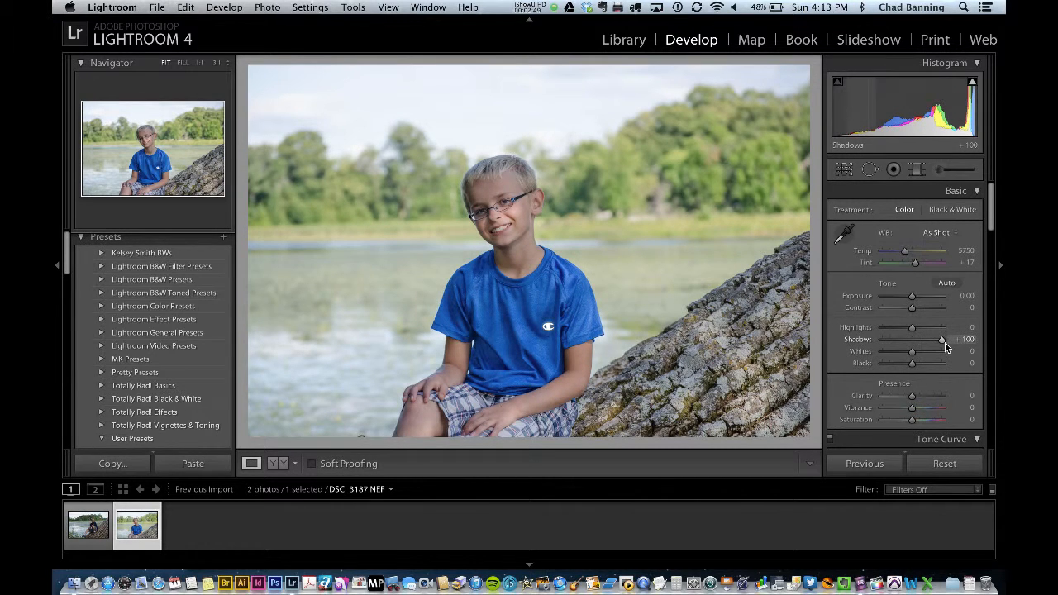
drag(942, 343, 937, 348)
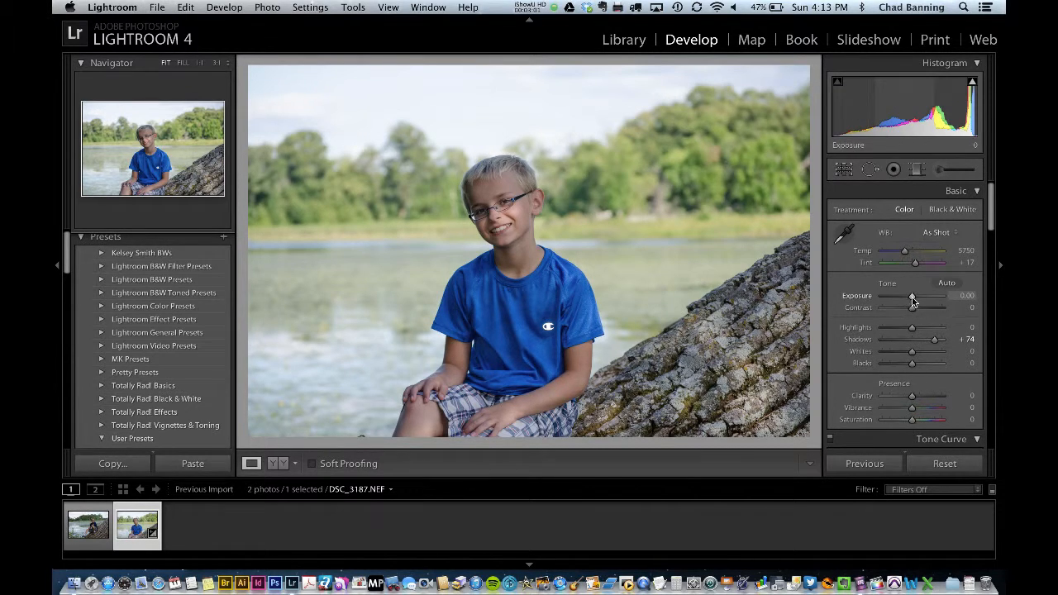
Set Exposure to +0.20 and pull Highlights down to -46.
drag(913, 300, 914, 301)
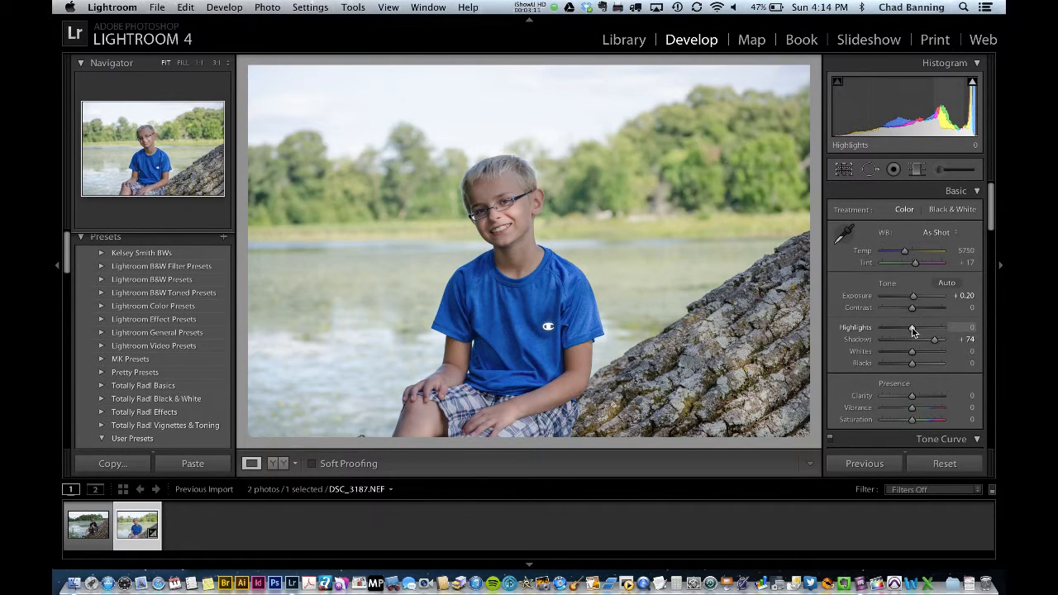
drag(913, 331, 890, 328)
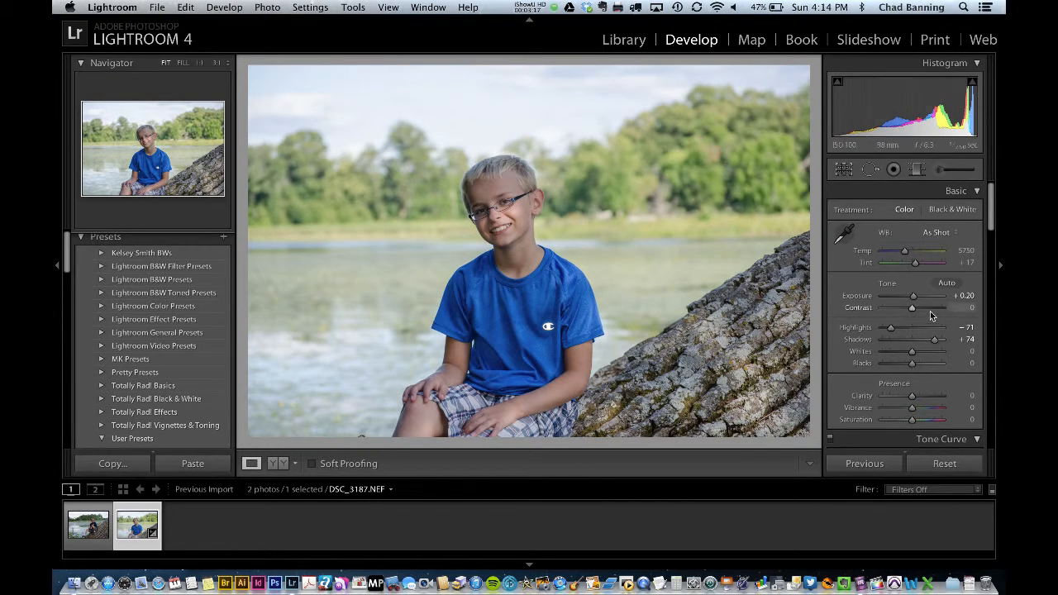
mouse_move(890, 328)
mouse_down()
mouse_move(913, 329)
mouse_move(898, 331)
mouse_up()
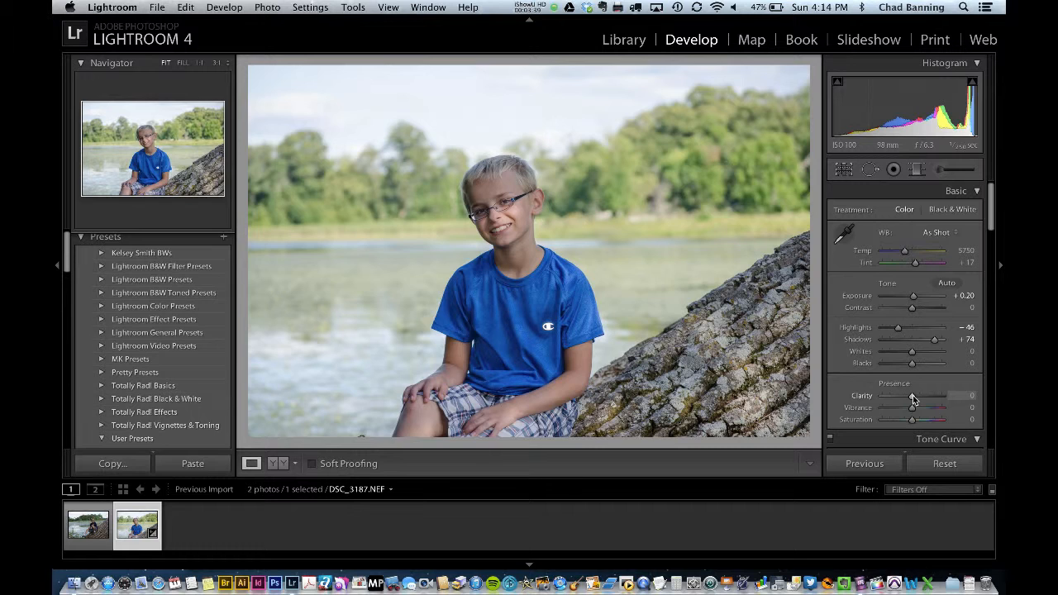
Set Clarity to +12 and warm the white balance Temp to 6642.
drag(912, 395, 916, 399)
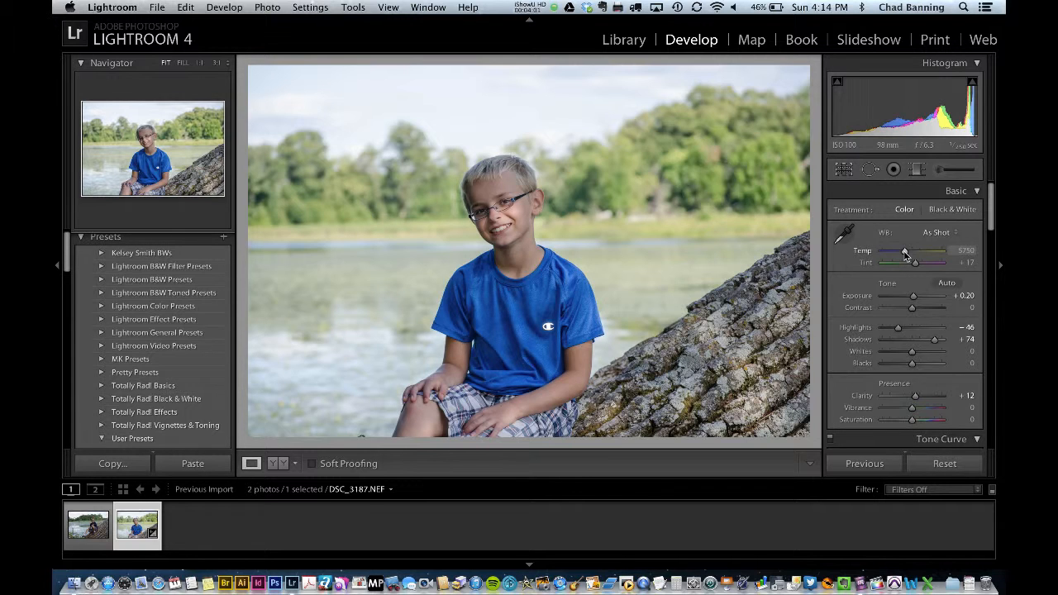
mouse_move(905, 255)
mouse_down()
mouse_move(892, 257)
mouse_move(910, 259)
mouse_up()
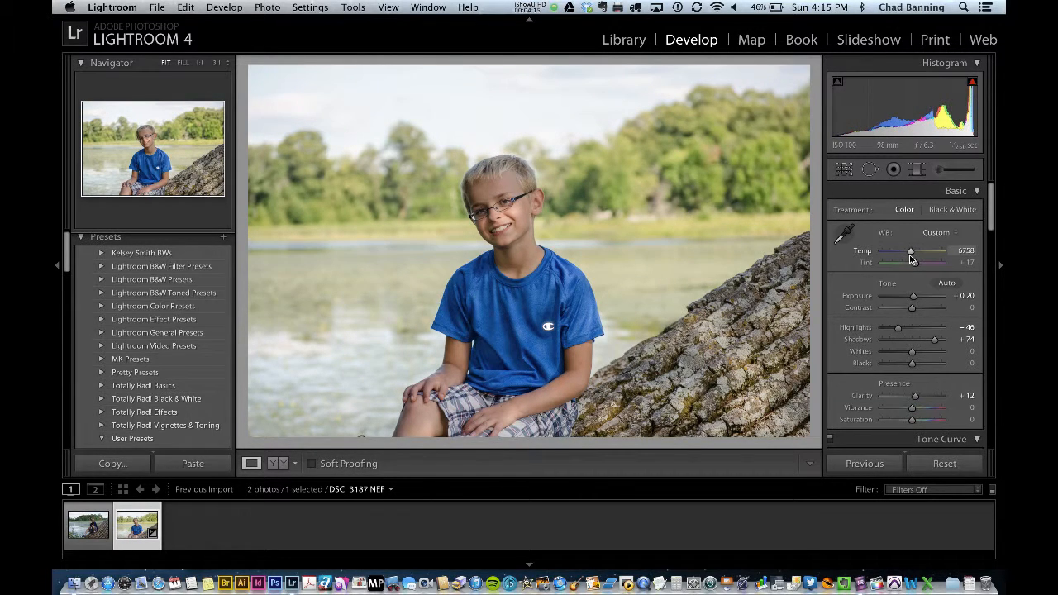
drag(911, 260, 909, 258)
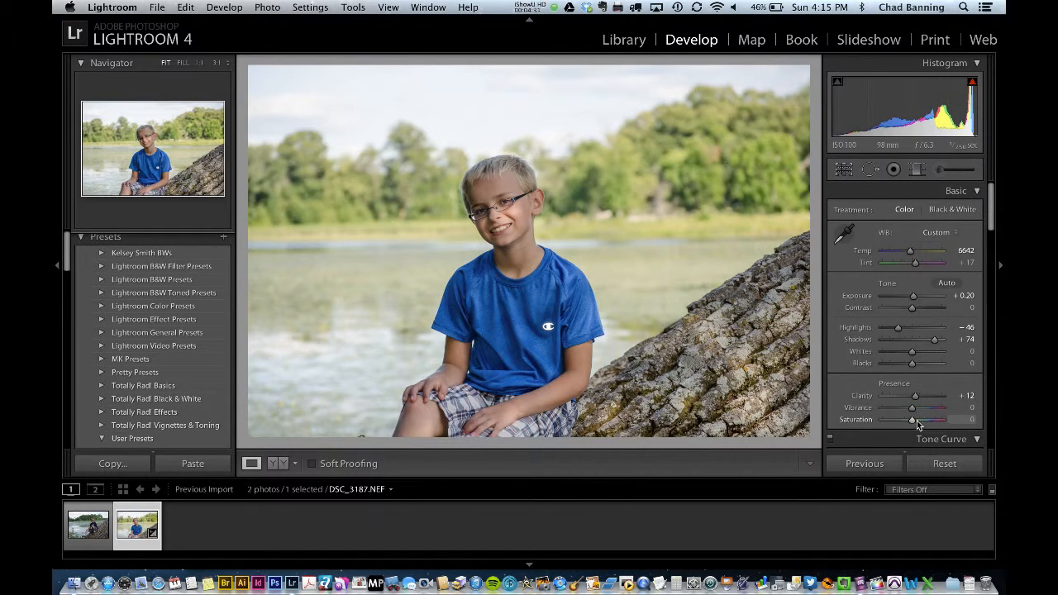
Set Saturation to -1 and Vibrance to +24.
scroll(916, 418, down, 3)
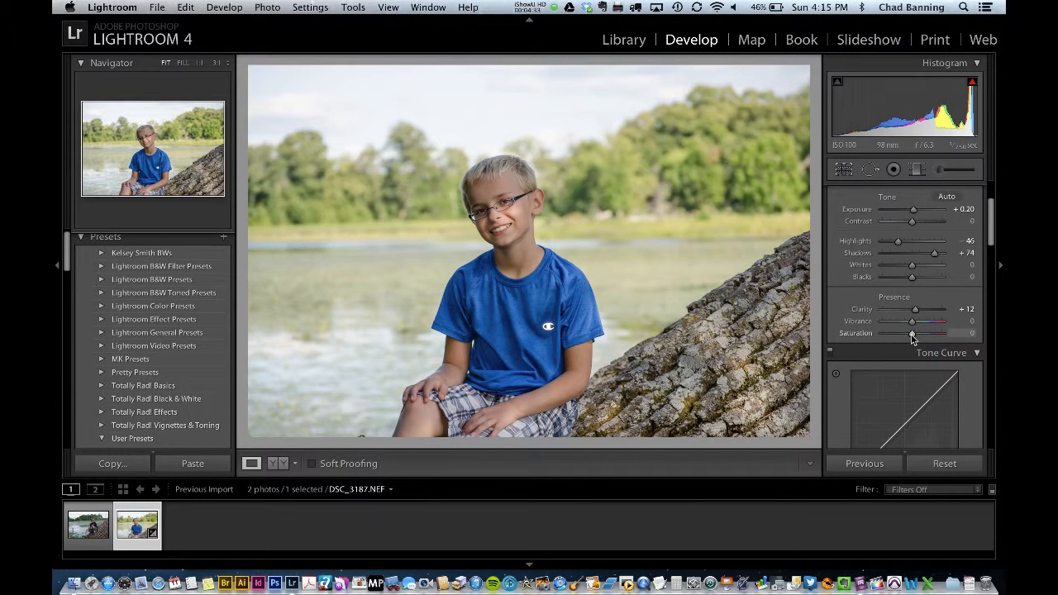
drag(913, 338, 923, 338)
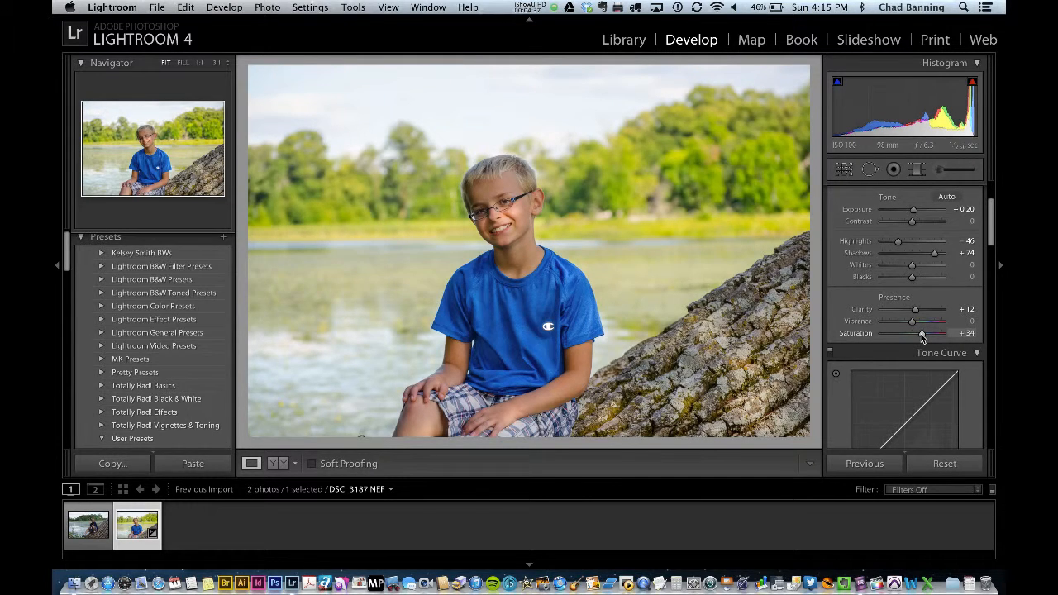
drag(922, 338, 914, 338)
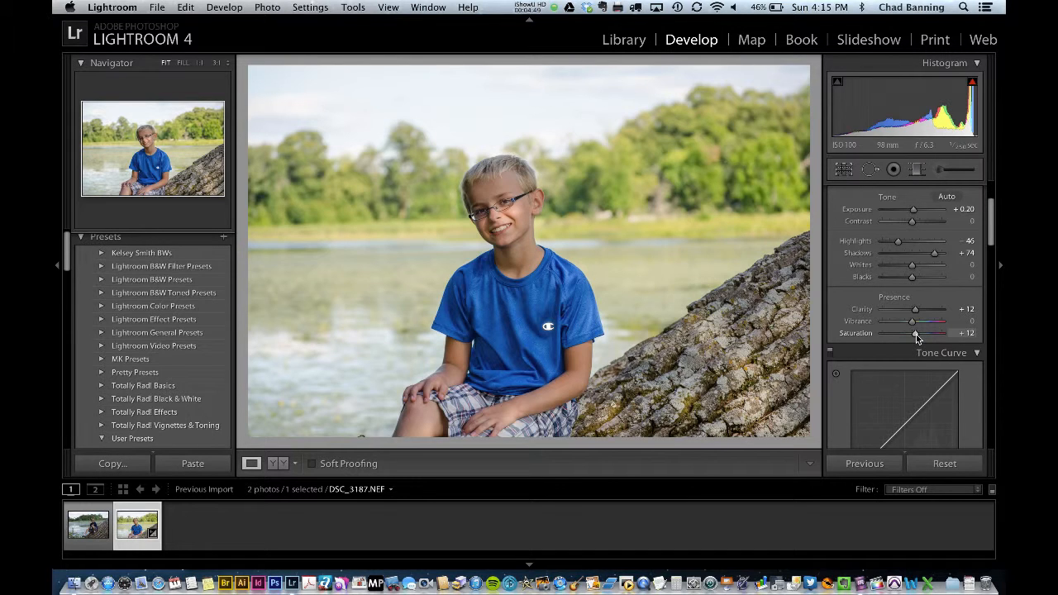
drag(915, 334, 912, 333)
mouse_move(912, 334)
mouse_down()
mouse_move(913, 323)
mouse_move(932, 323)
mouse_move(918, 326)
mouse_up()
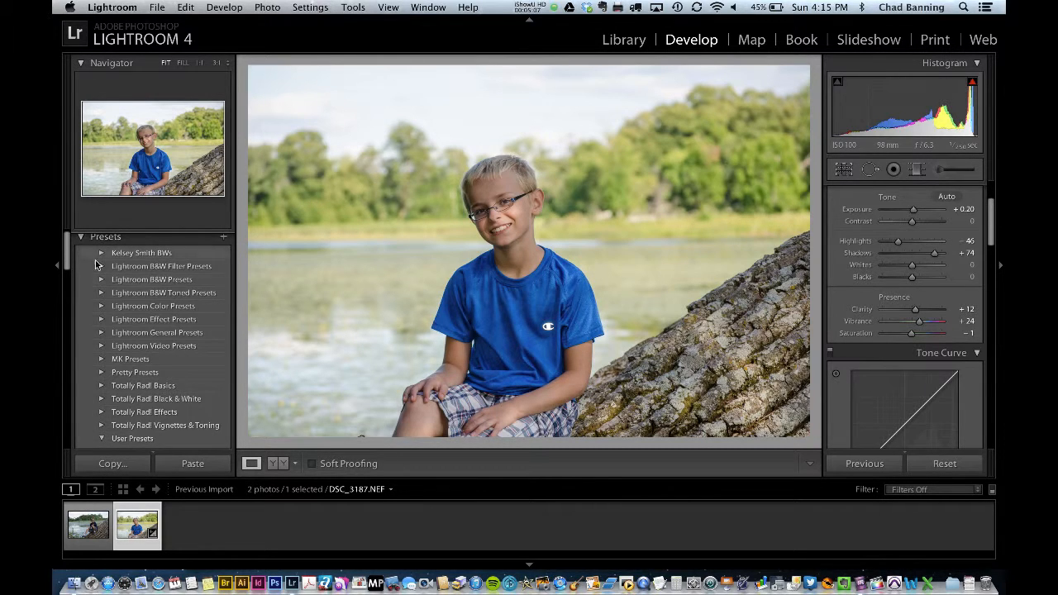
Compare the original import state with the latest edit using the History list.
scroll(137, 330, down, 6)
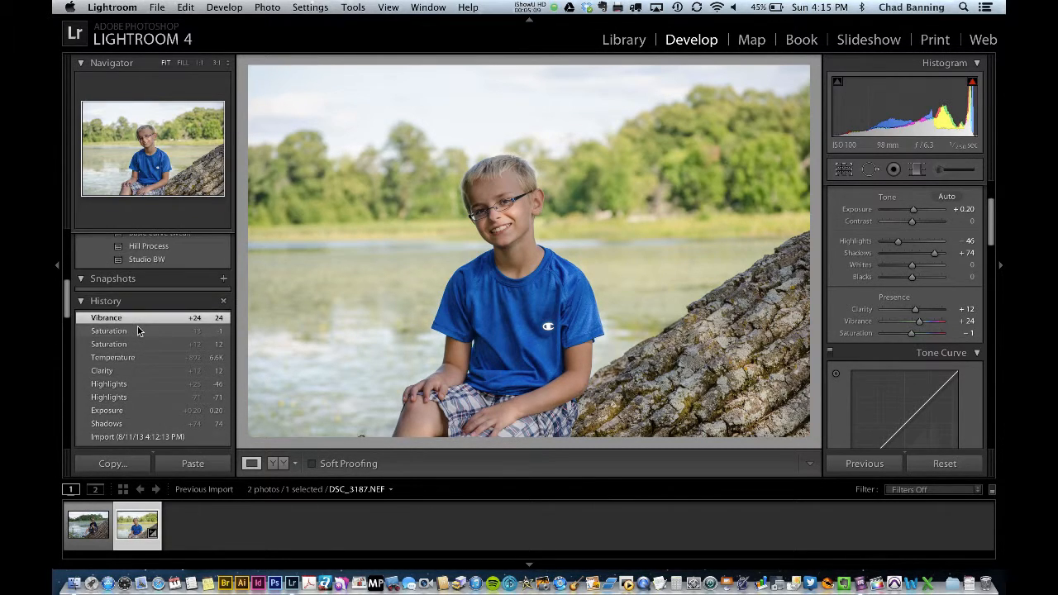
scroll(112, 311, down, 2)
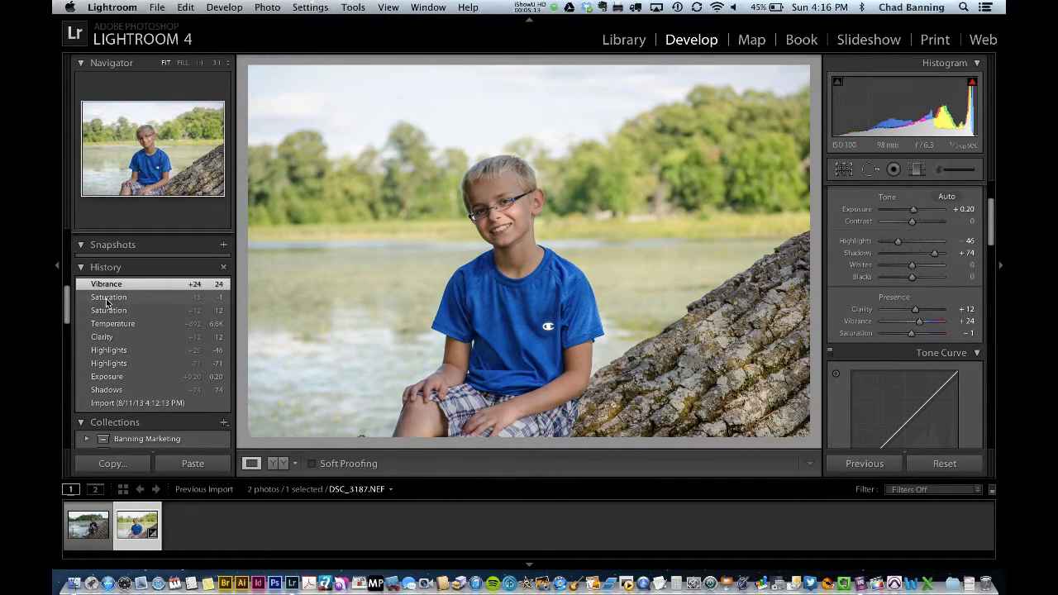
click(116, 403)
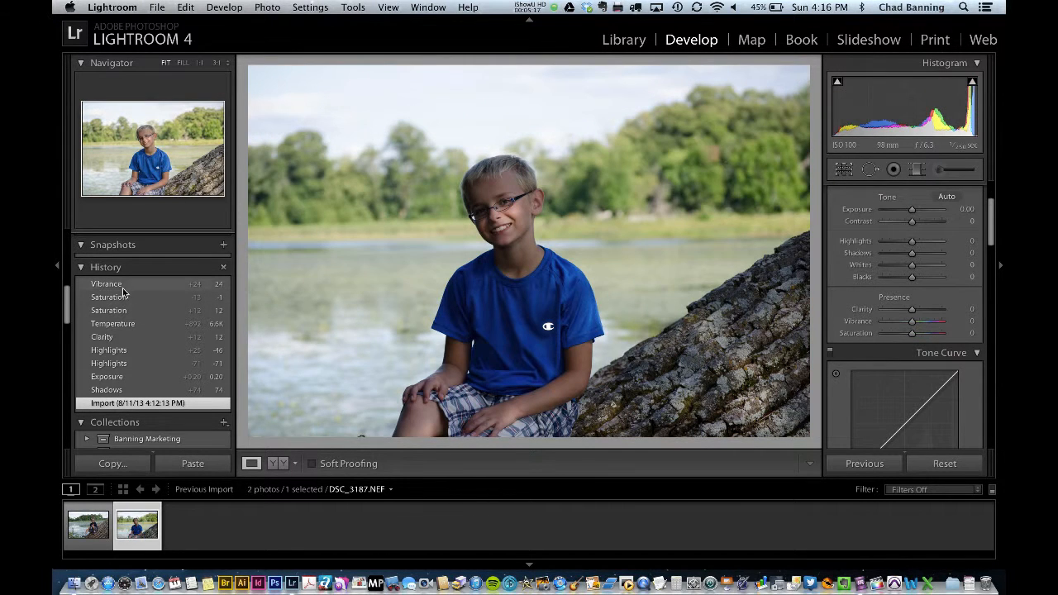
click(123, 286)
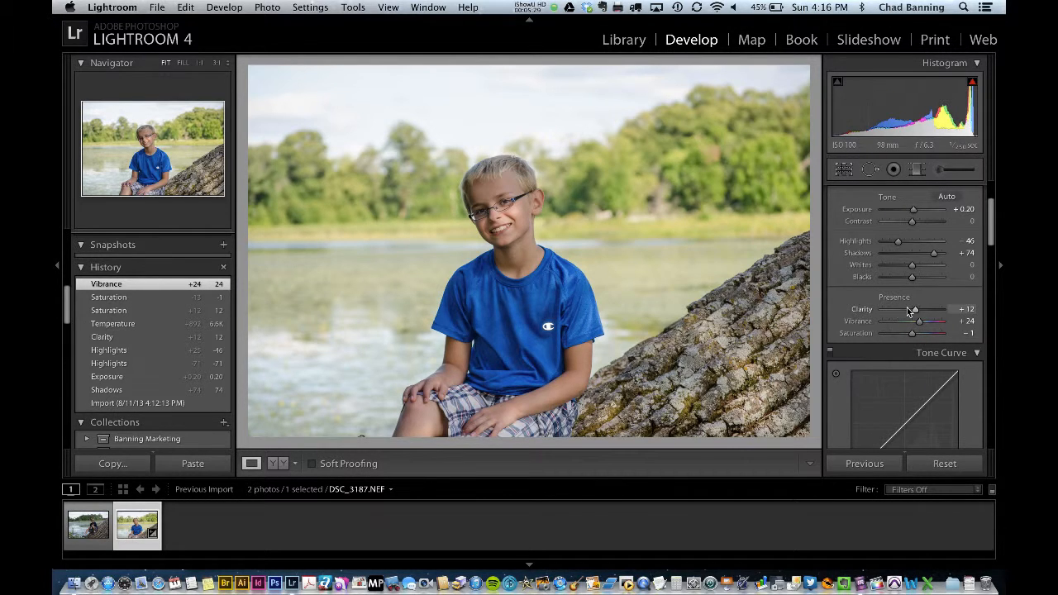
scroll(909, 310, down, 5)
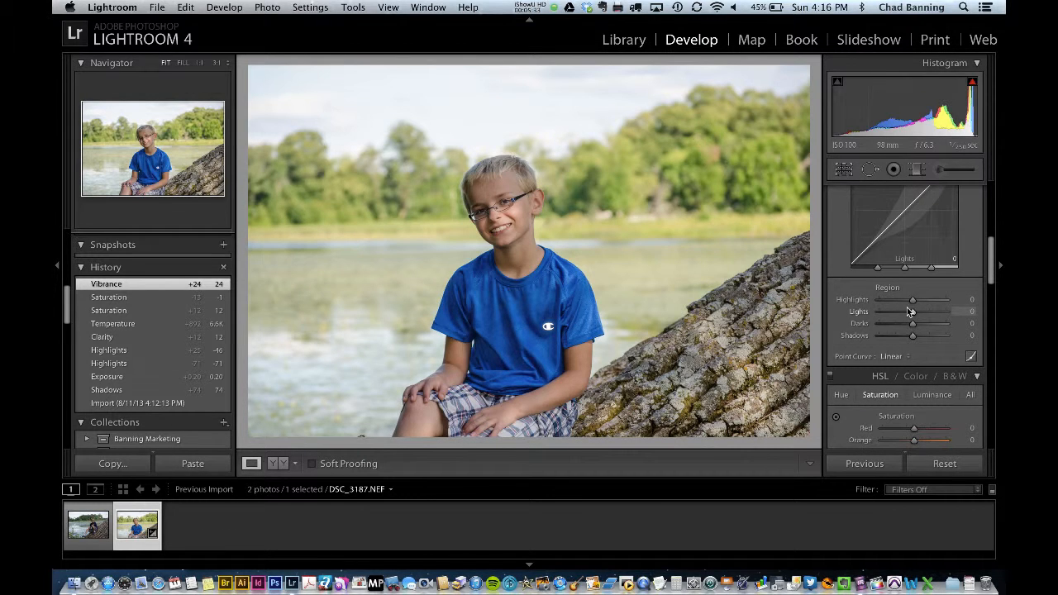
scroll(909, 311, up, 5)
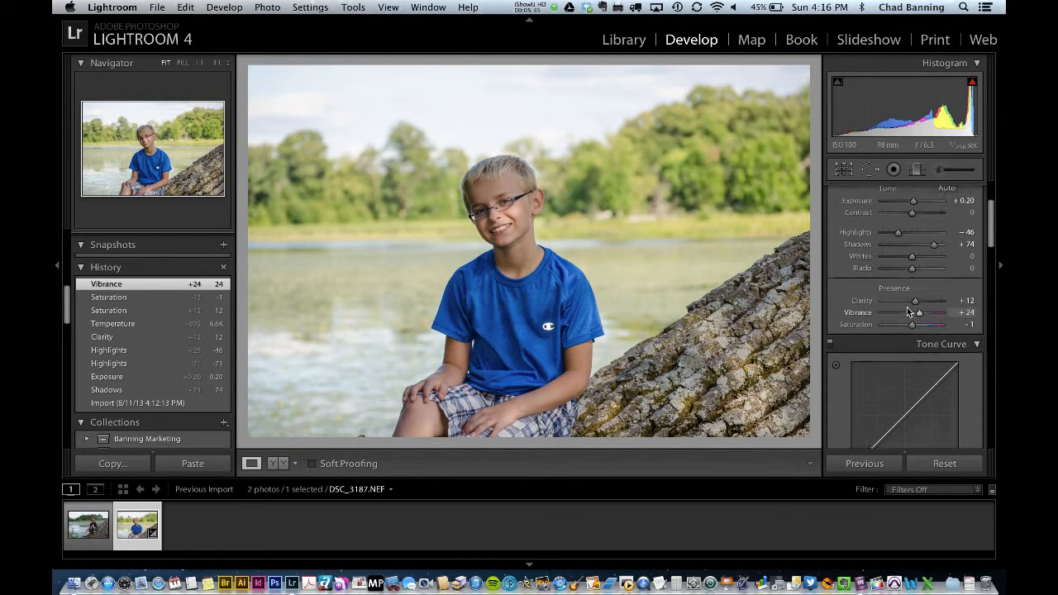
Apply the Bitchin Camaro | Lite preset from the Totally Rad! Effects presets to the portrait.
scroll(154, 367, down, 10)
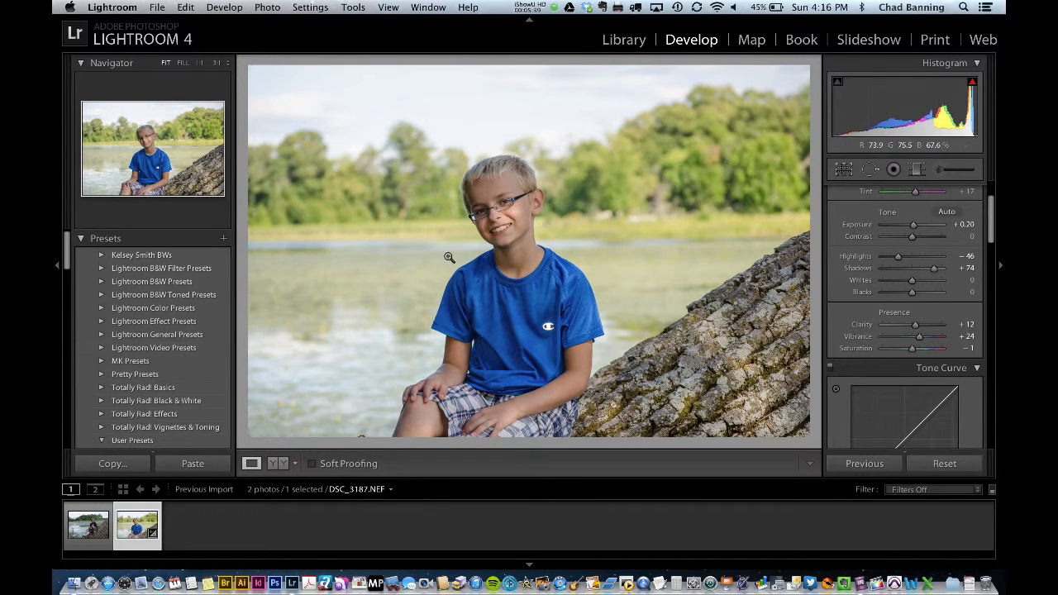
scroll(141, 334, down, 3)
scroll(141, 334, down, 3)
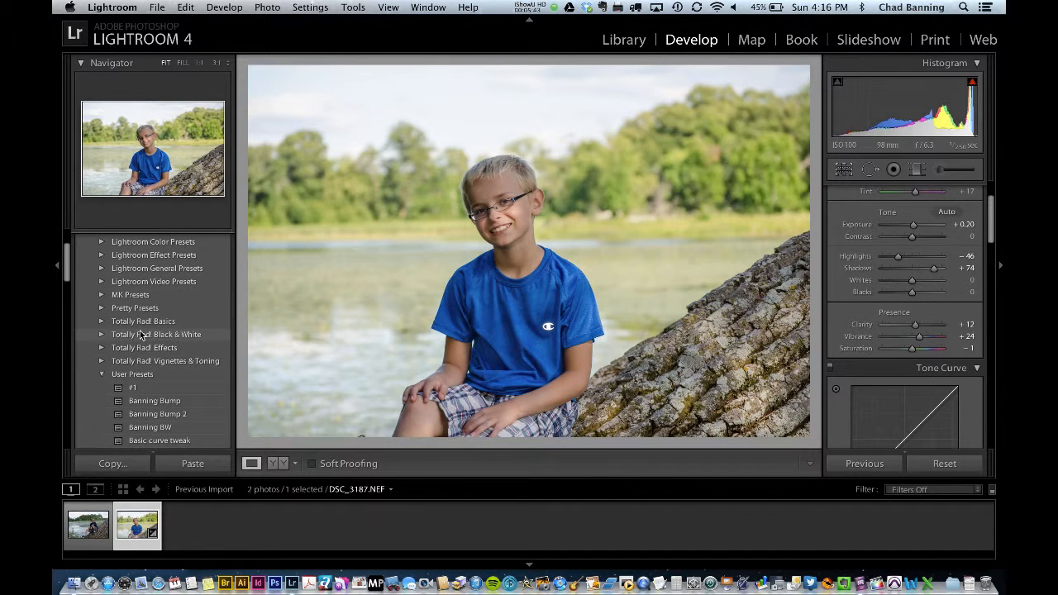
click(101, 349)
scroll(166, 332, down, 5)
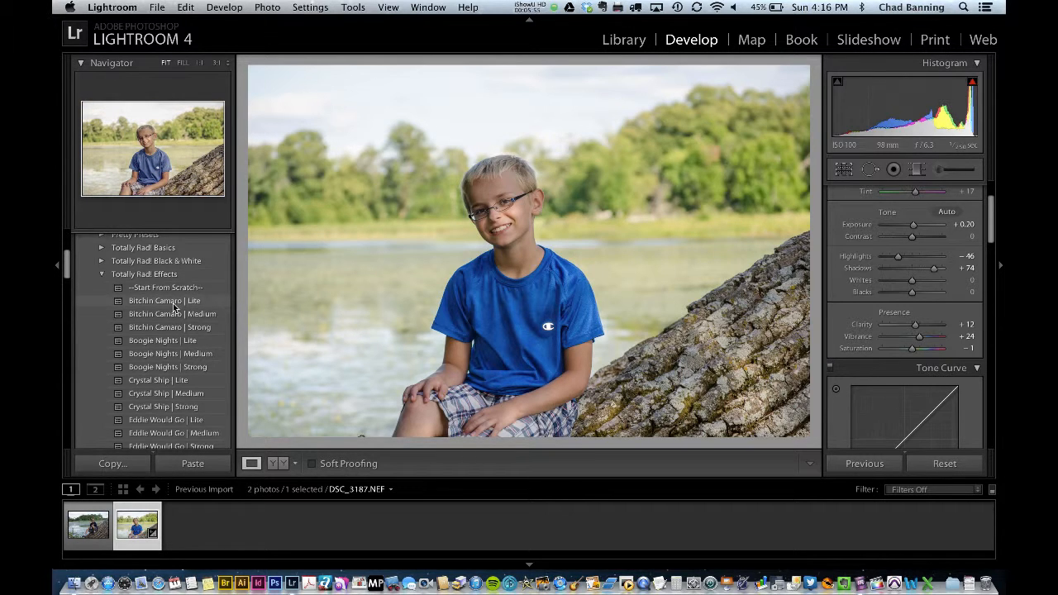
click(173, 302)
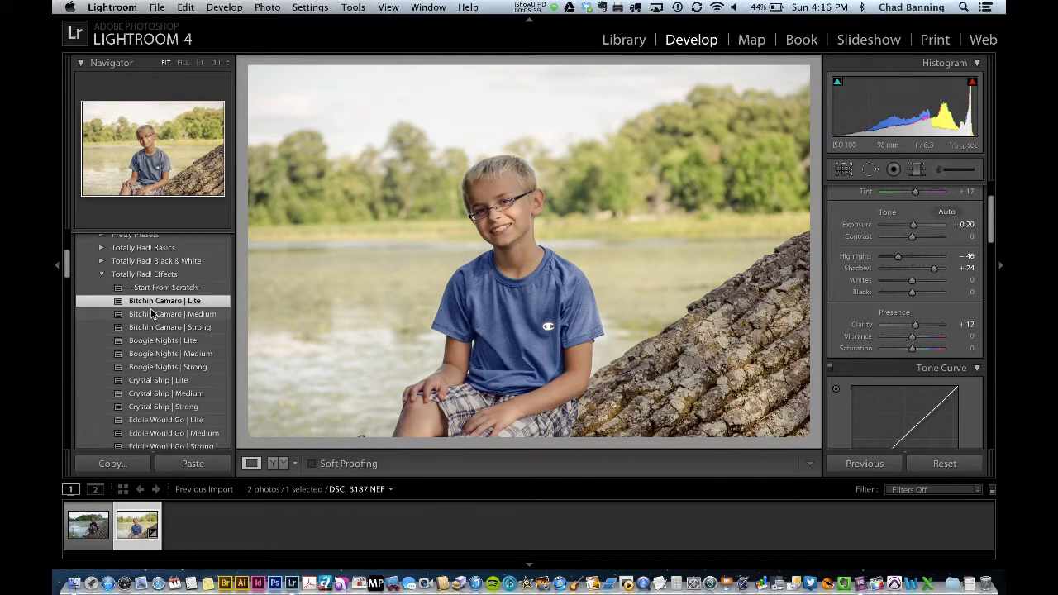
Step back to the Vibrance state in the History list, removing the preset.
scroll(151, 314, down, 10)
scroll(120, 408, down, 5)
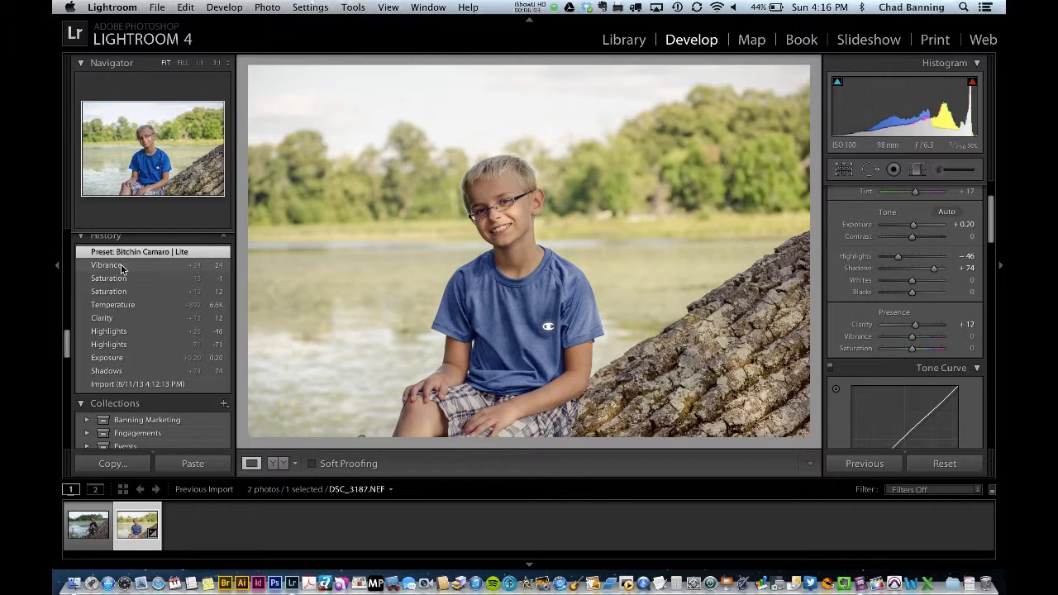
click(120, 266)
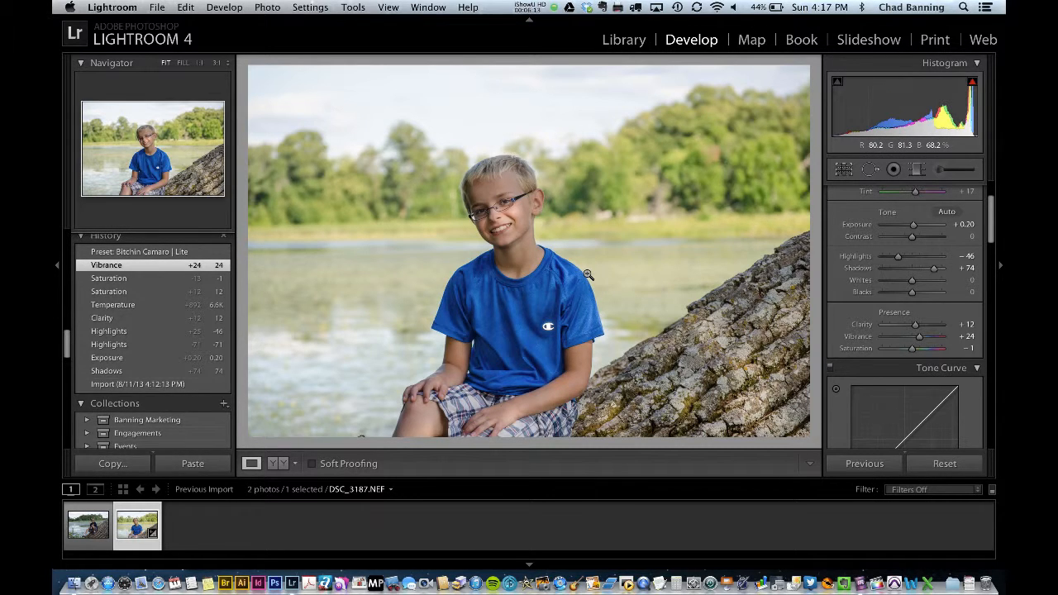
Select both photos in the Library and synchronize all develop settings from the portrait to the other photo.
click(623, 39)
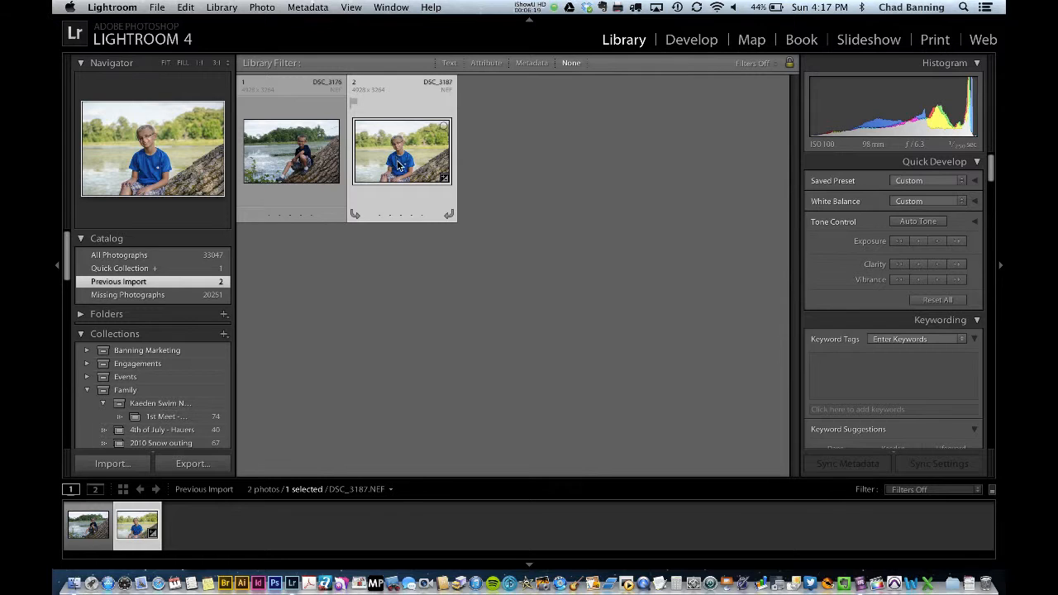
super+click(303, 161)
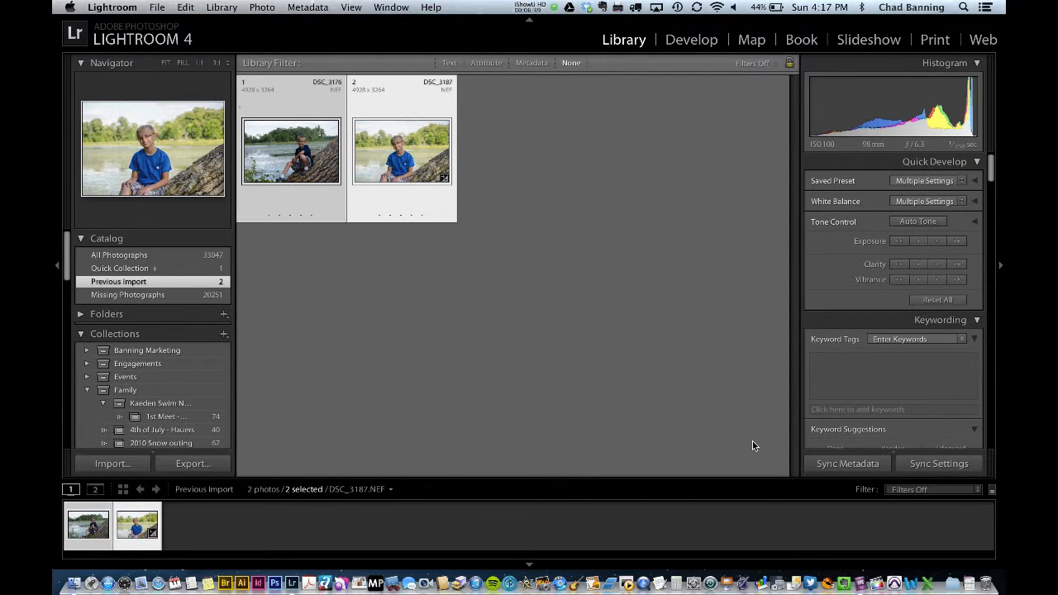
click(927, 465)
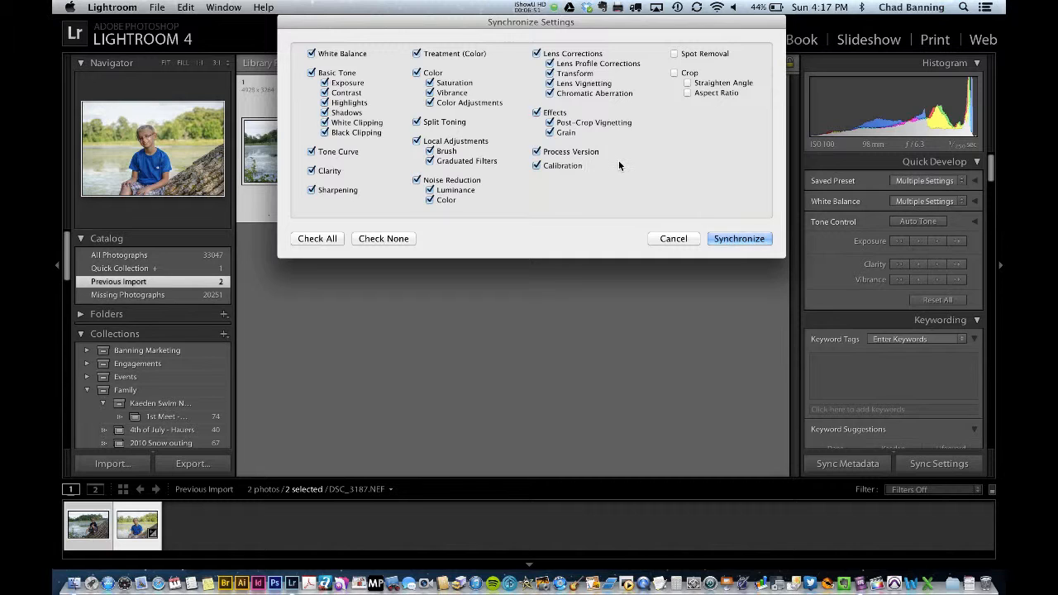
click(729, 239)
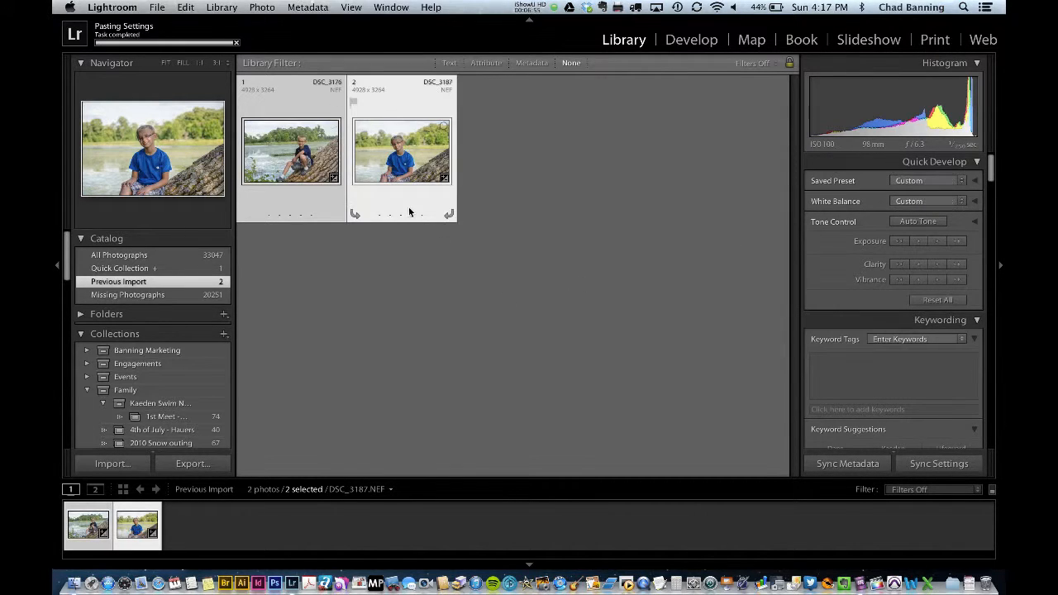
Inspect the synced photo in Develop by toggling its Import and Synchronize Settings history states and zooming in.
click(299, 153)
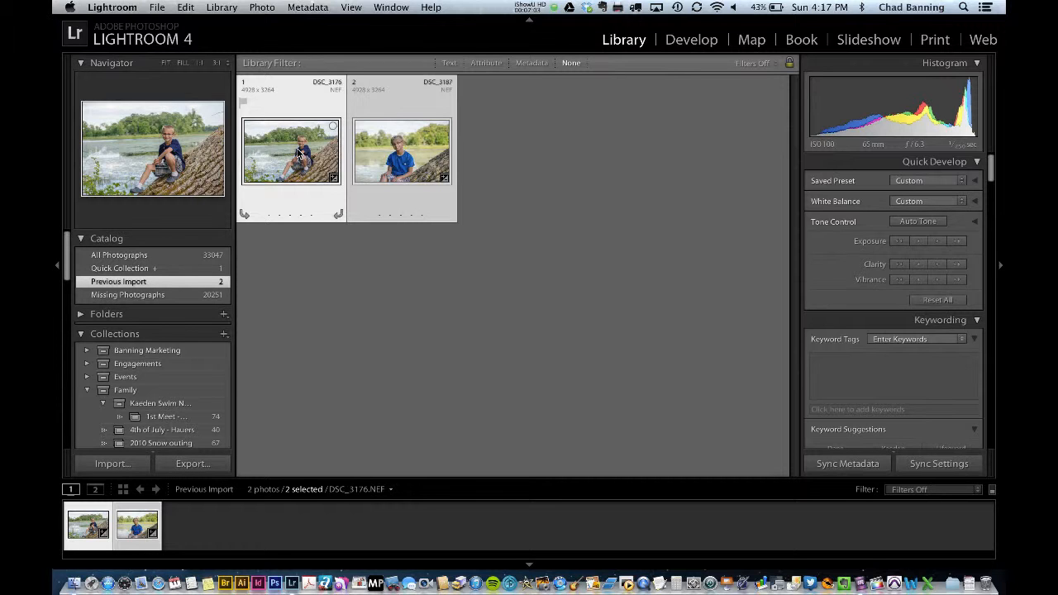
click(687, 46)
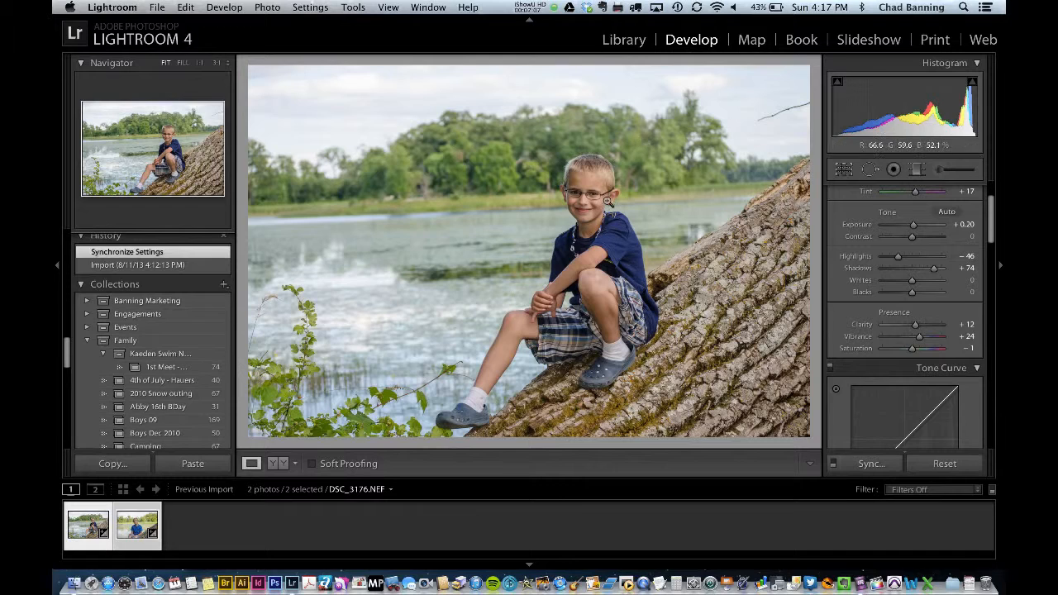
scroll(135, 401, down, 5)
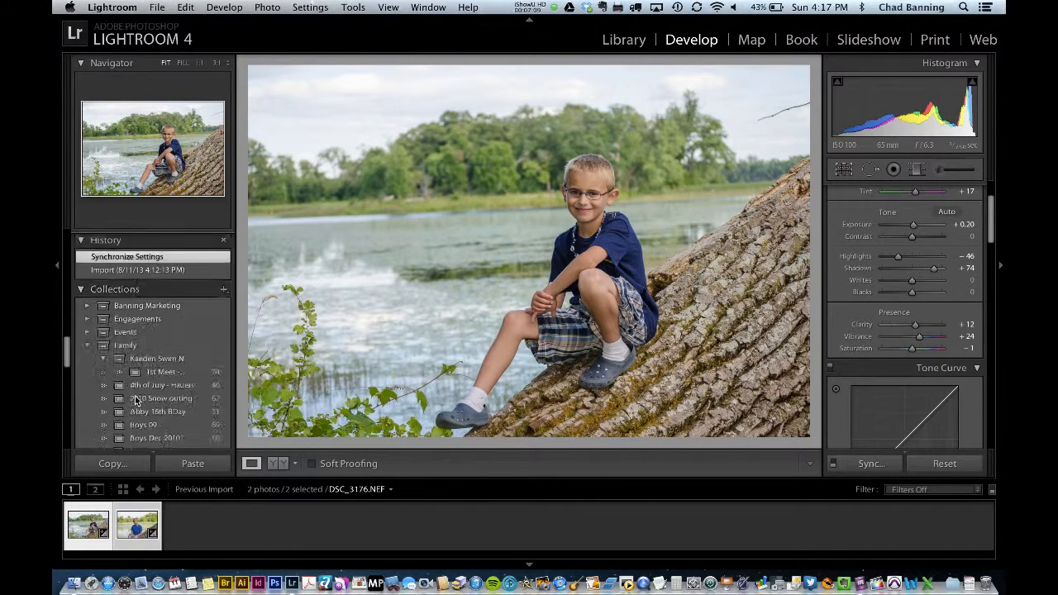
scroll(136, 399, up, 8)
click(127, 378)
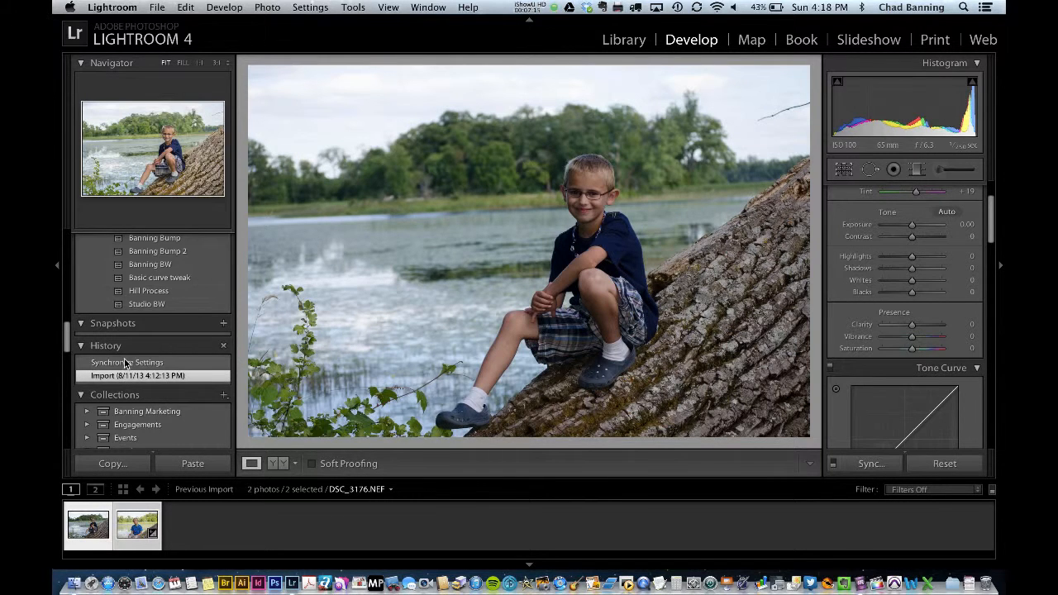
click(127, 365)
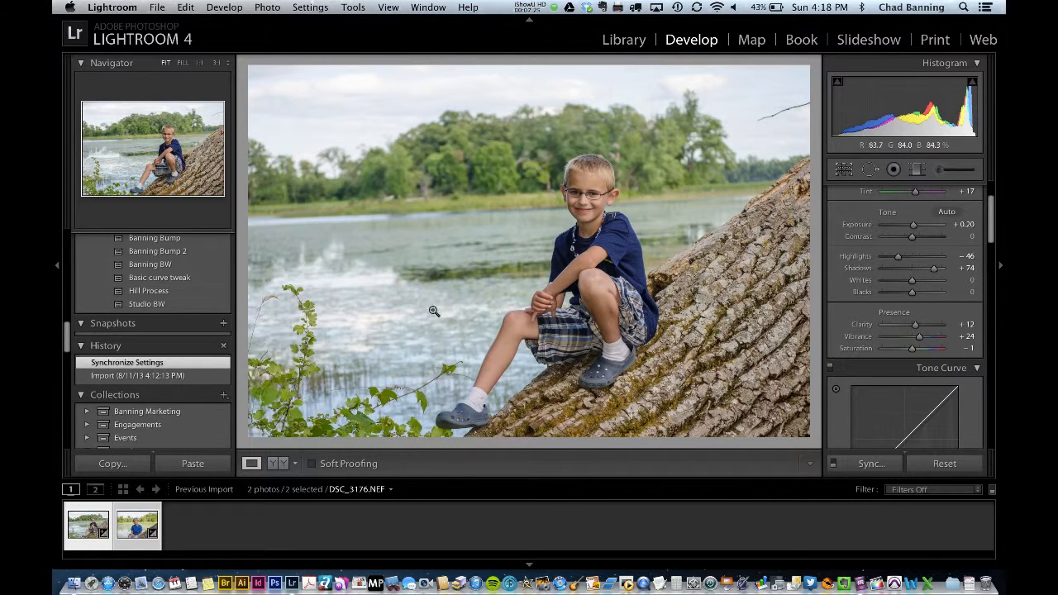
click(585, 195)
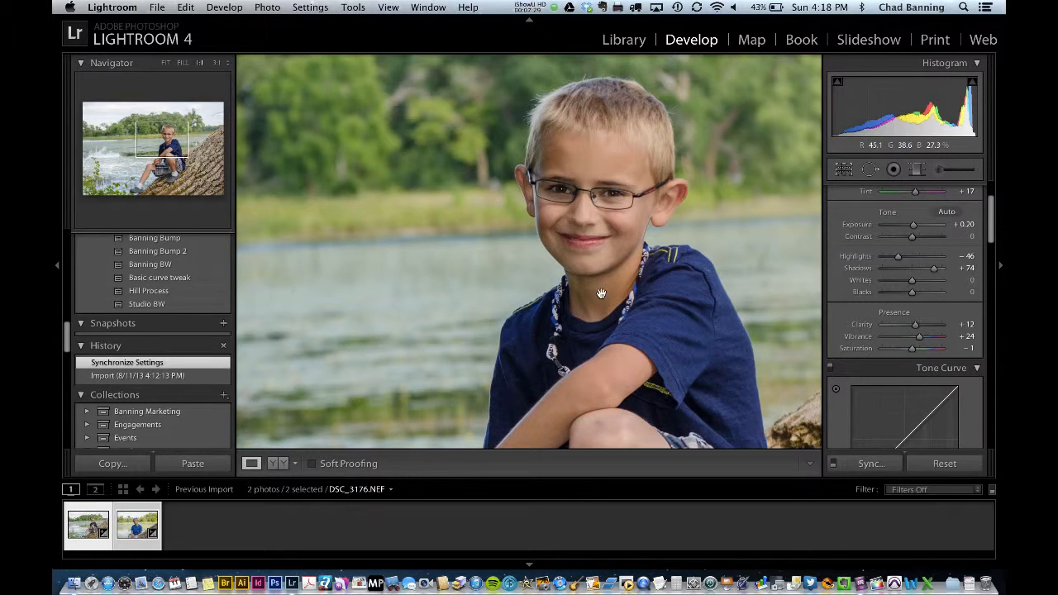
click(567, 304)
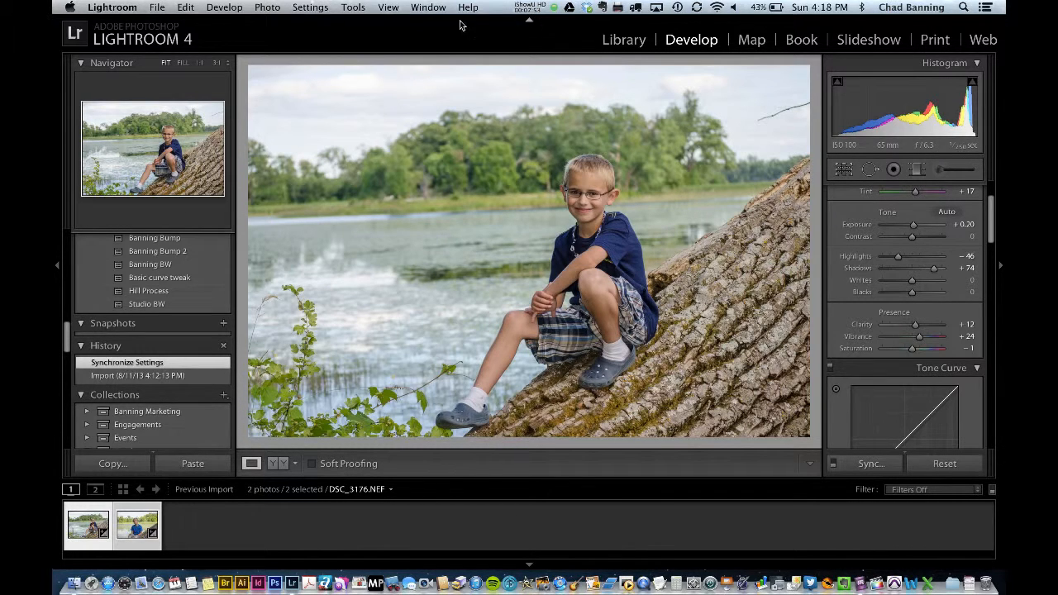
Return to the Library and select both photos.
click(606, 45)
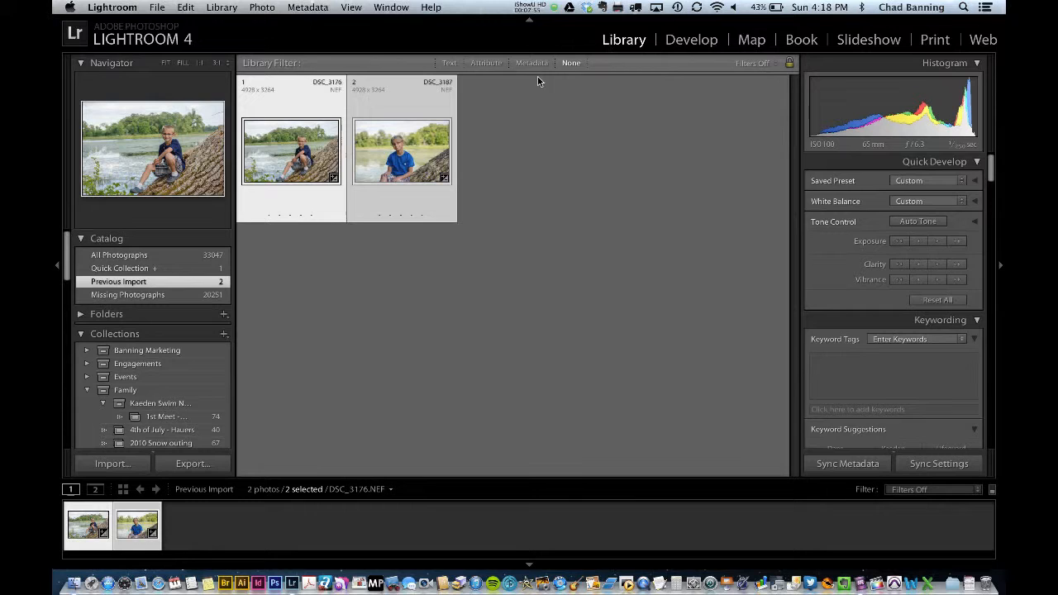
click(364, 249)
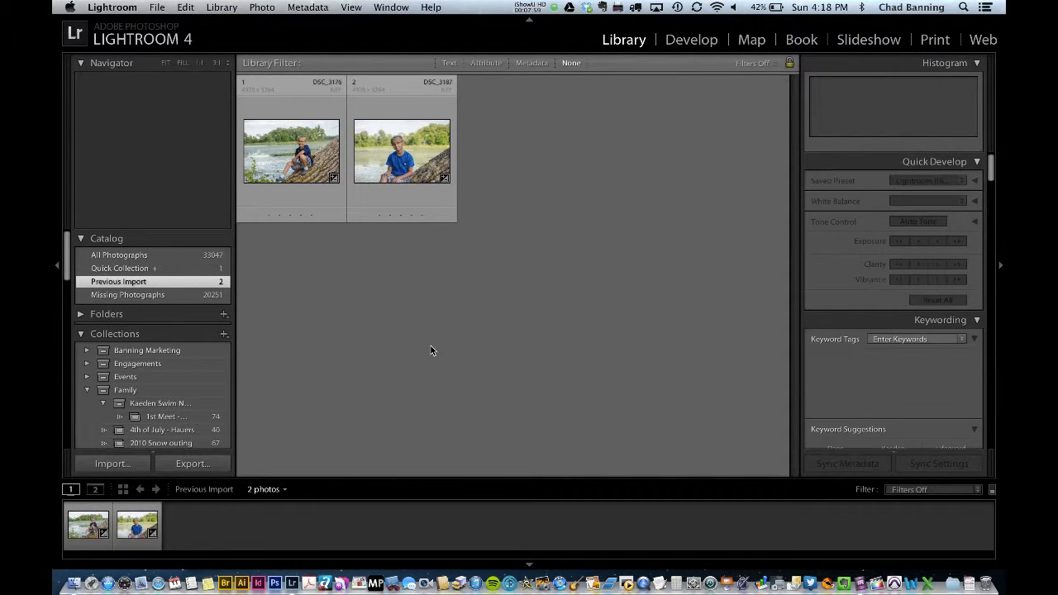
click(304, 165)
shift+click(371, 169)
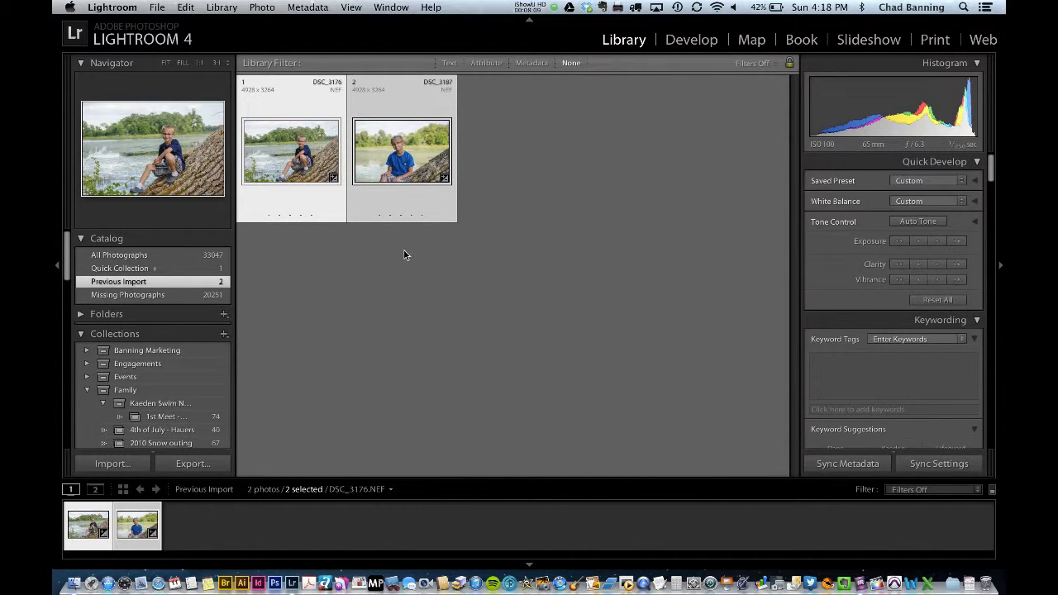
Open the export dialog for both photos and choose the Lightroom For Email preset.
click(198, 460)
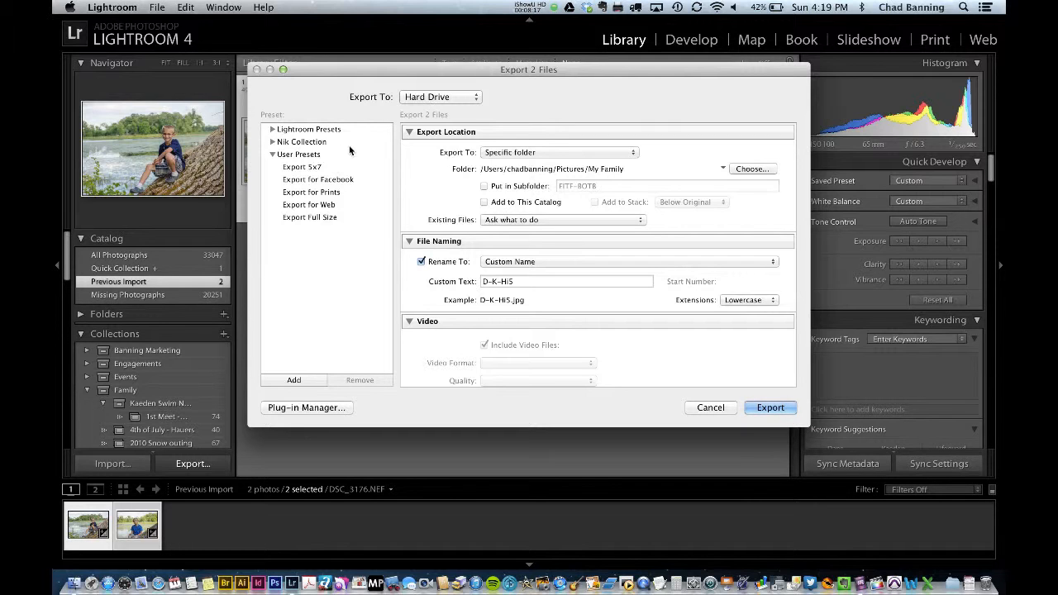
click(272, 129)
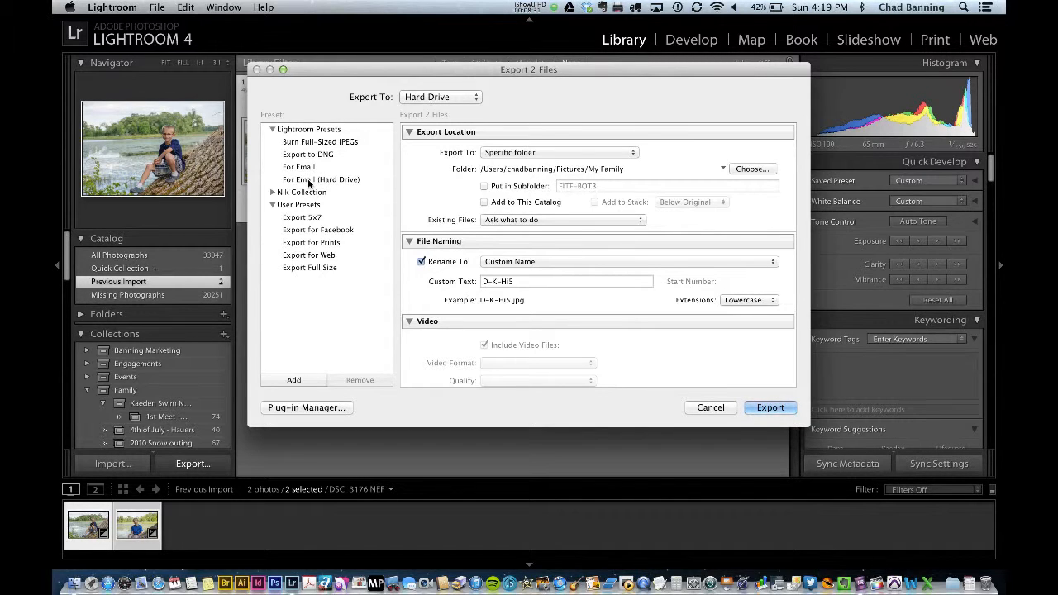
click(307, 167)
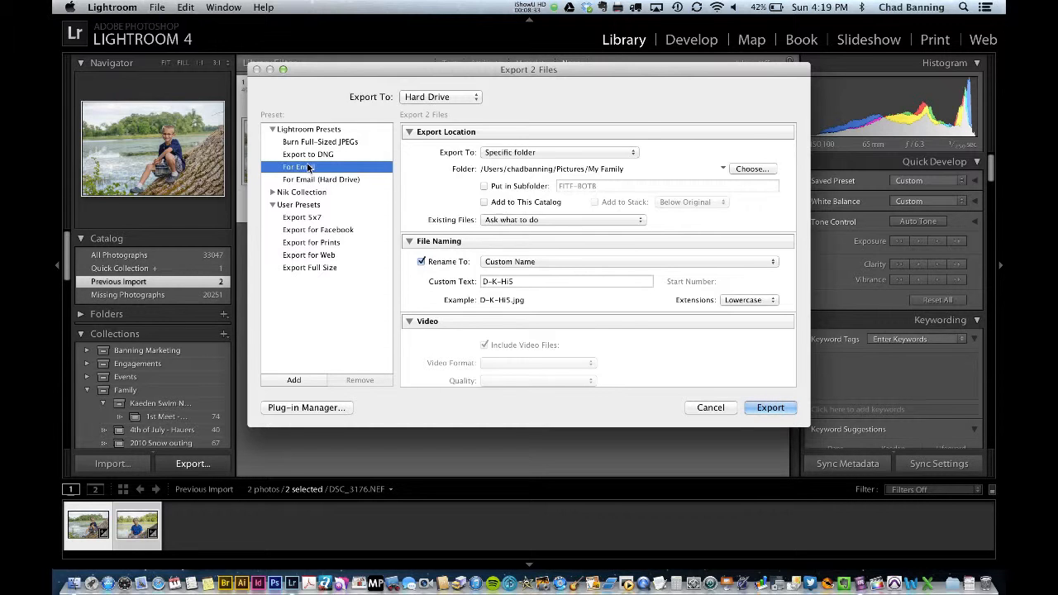
scroll(627, 221, down, 5)
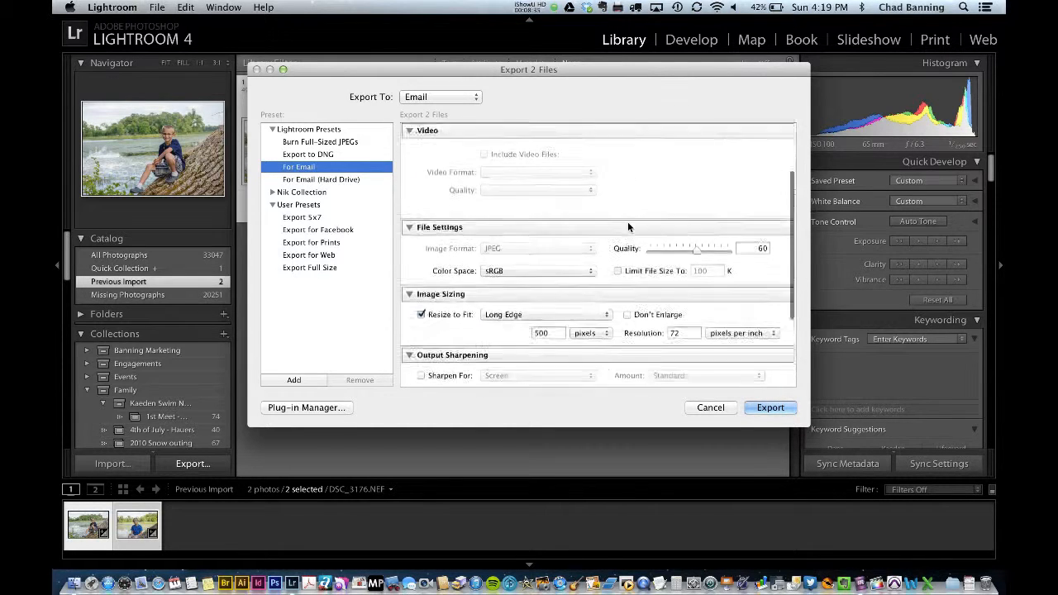
scroll(627, 225, up, 1)
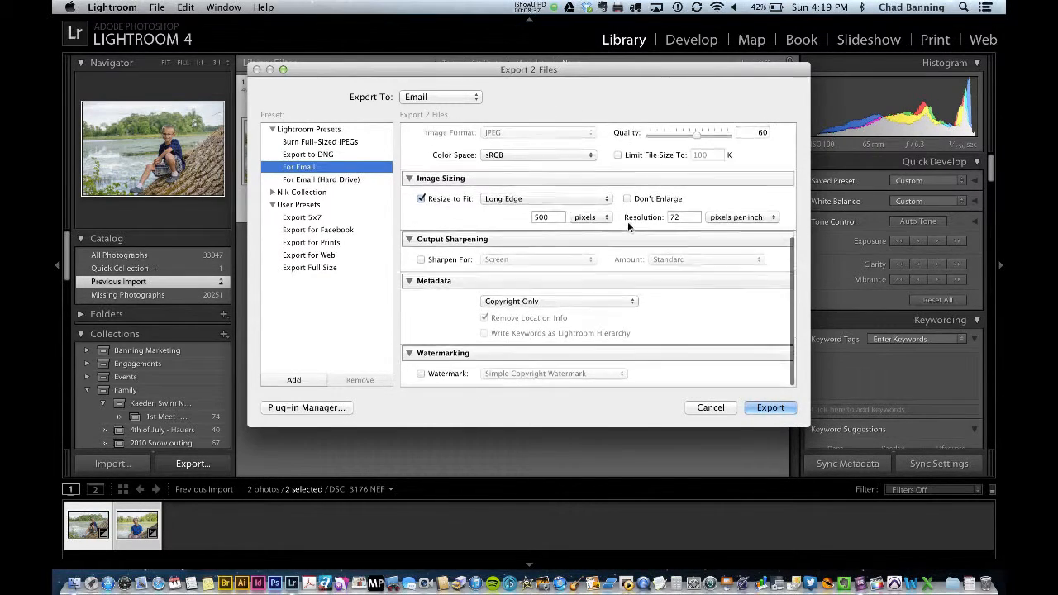
scroll(627, 222, up, 5)
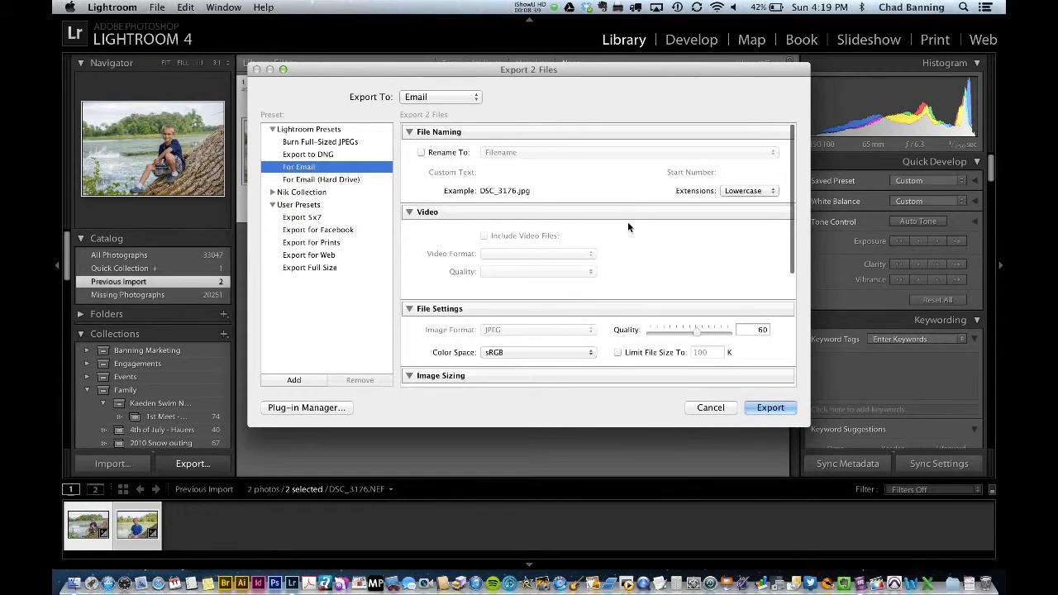
Compare the For Email (Hard Drive) preset's settings with For Email, ending on For Email.
click(357, 180)
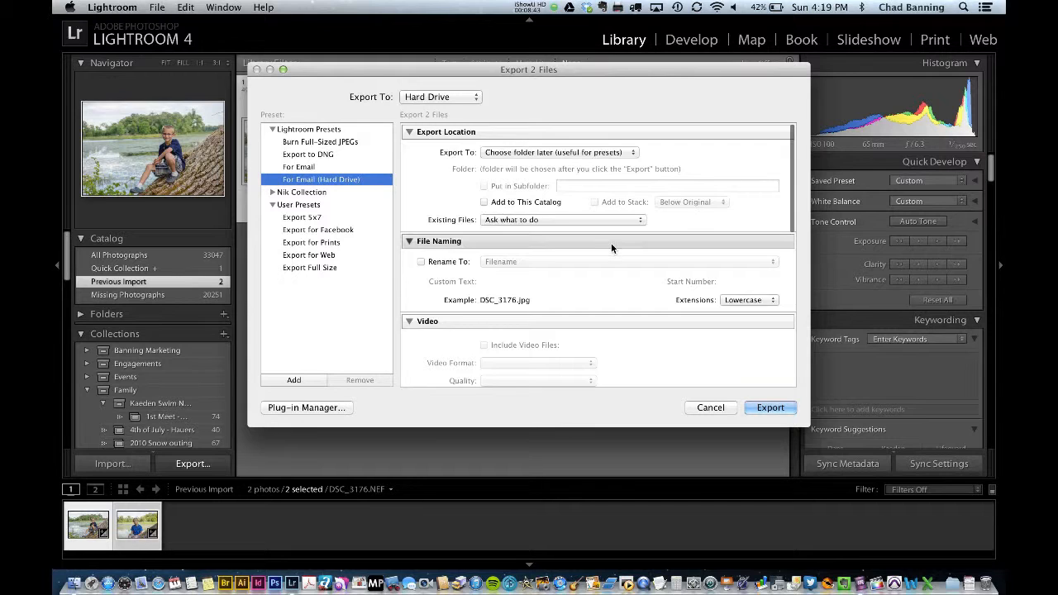
scroll(610, 242, down, 5)
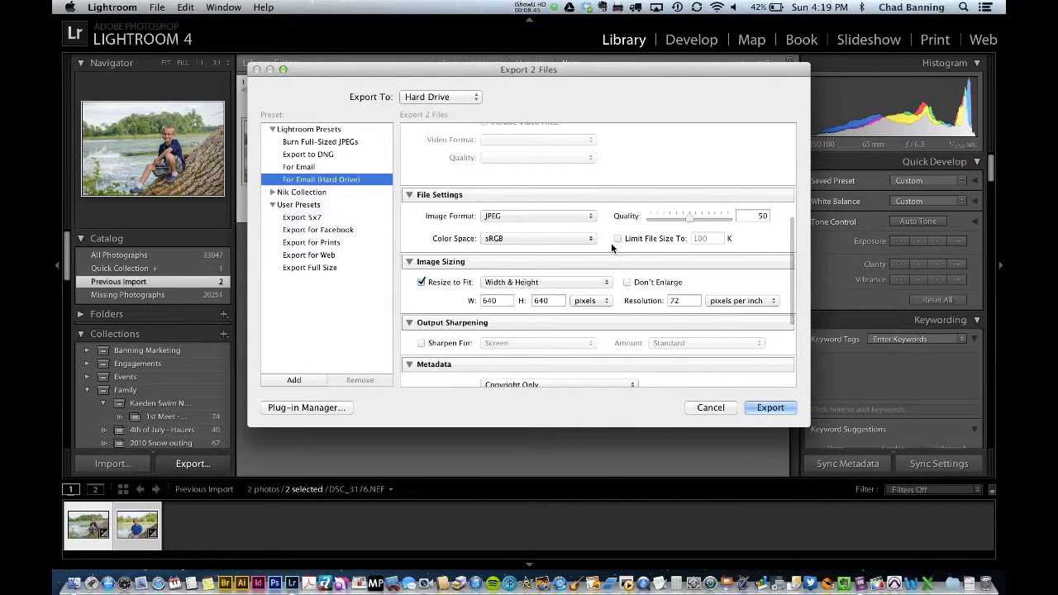
scroll(611, 245, down, 1)
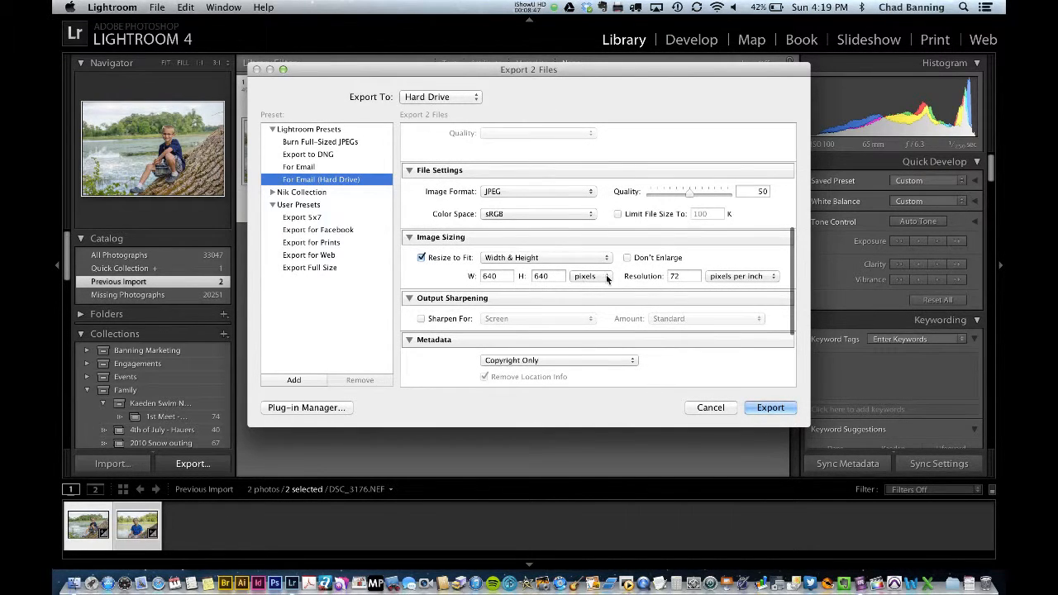
click(314, 168)
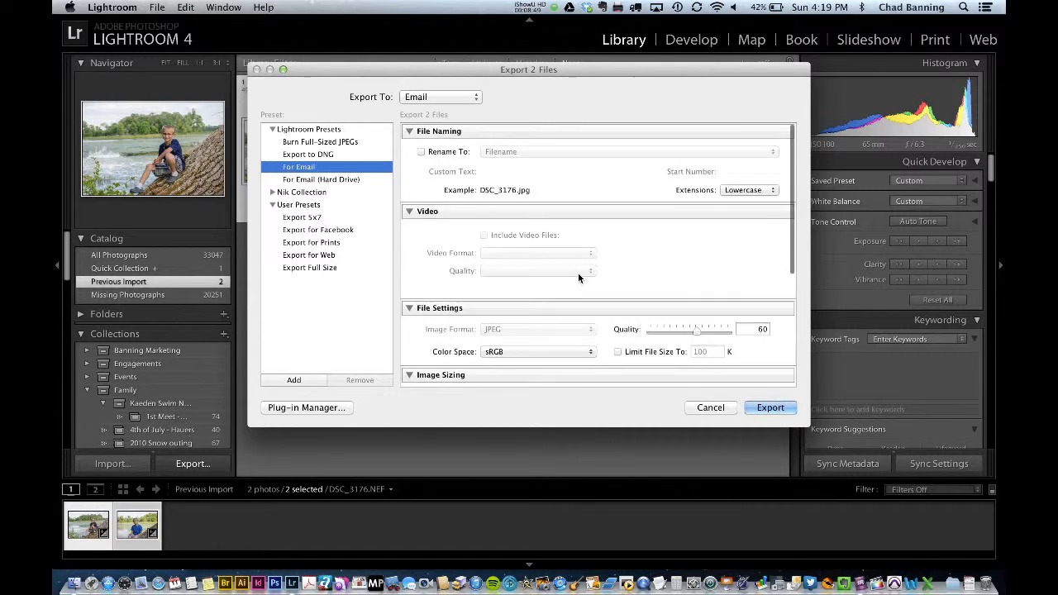
scroll(537, 289, down, 5)
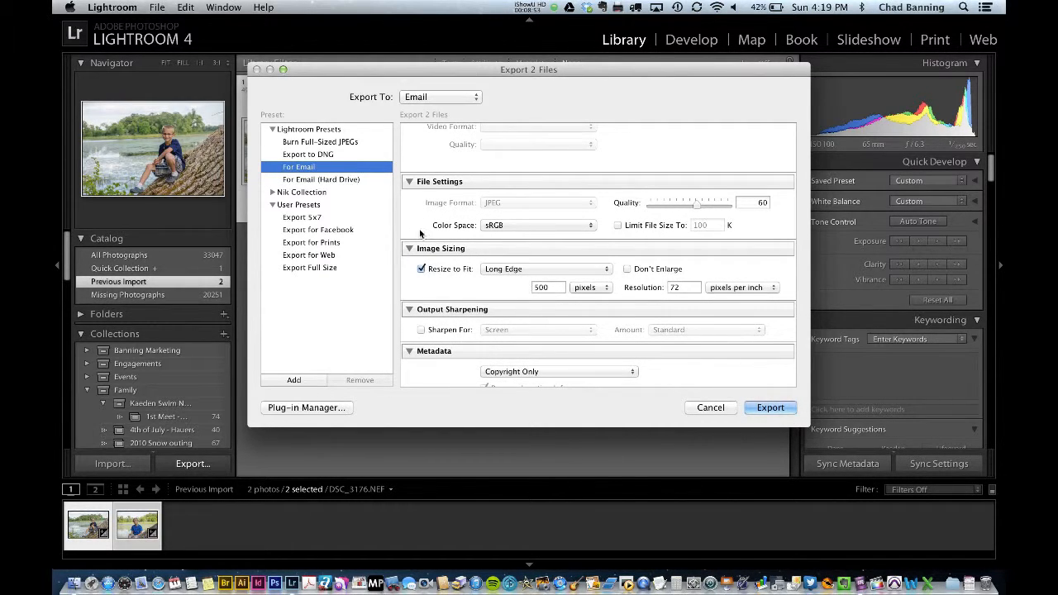
click(334, 182)
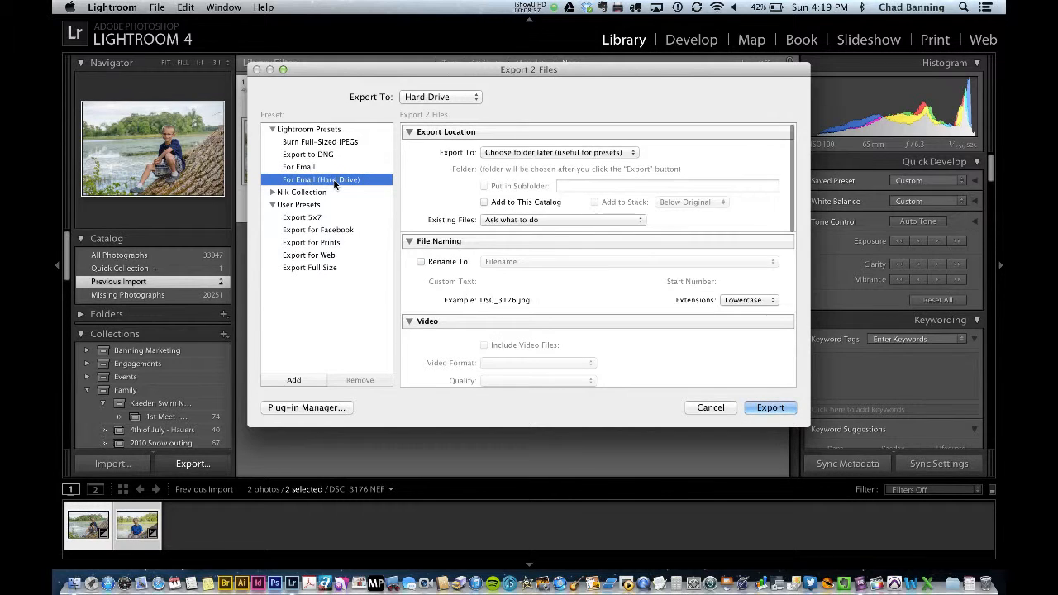
click(312, 168)
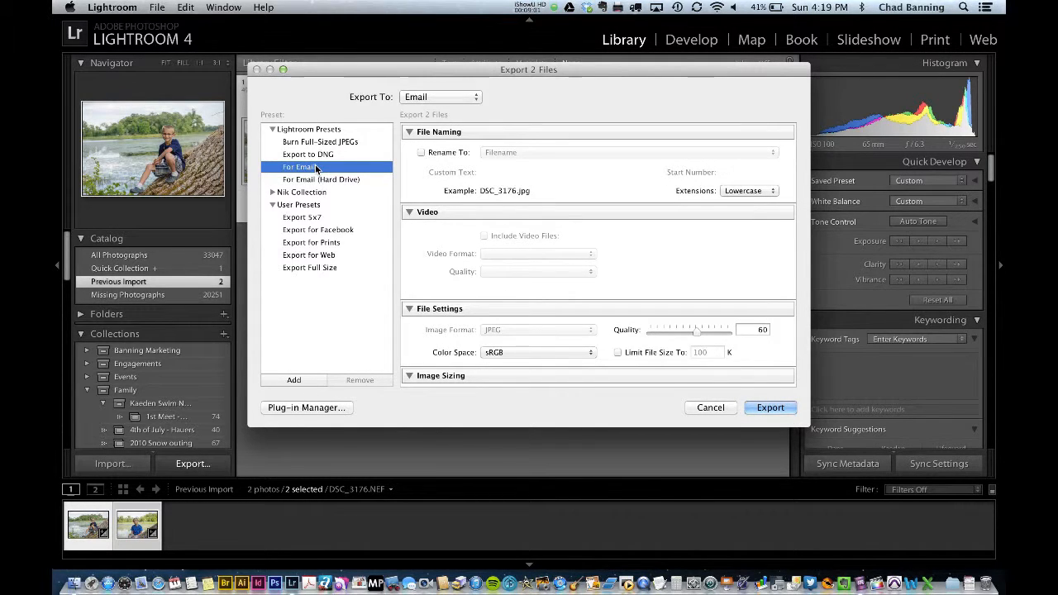
Export the photos to an email message, then cancel the mail window.
click(770, 408)
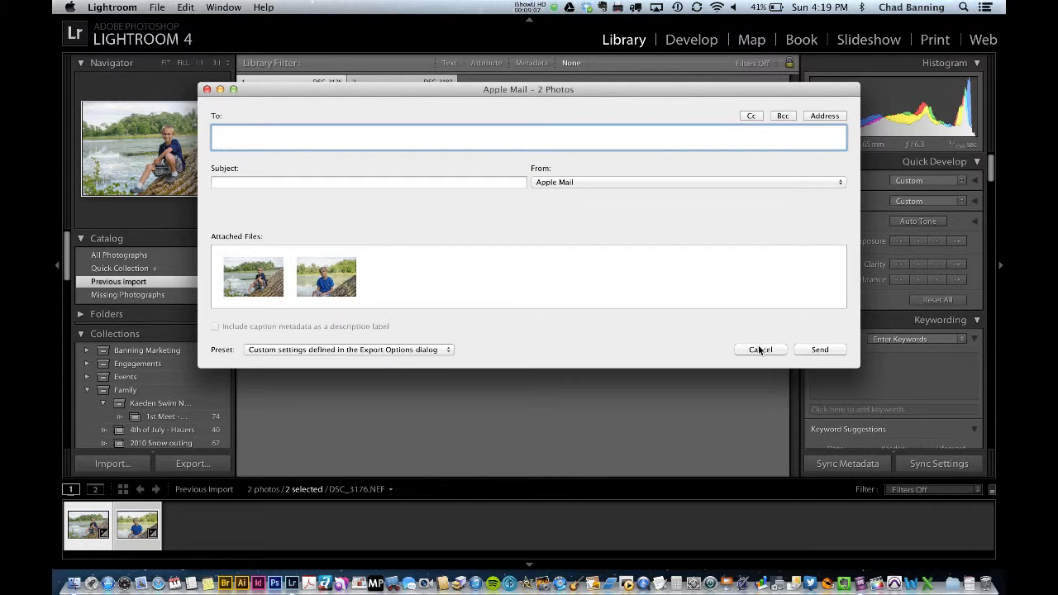
drag(762, 351, 744, 319)
click(758, 349)
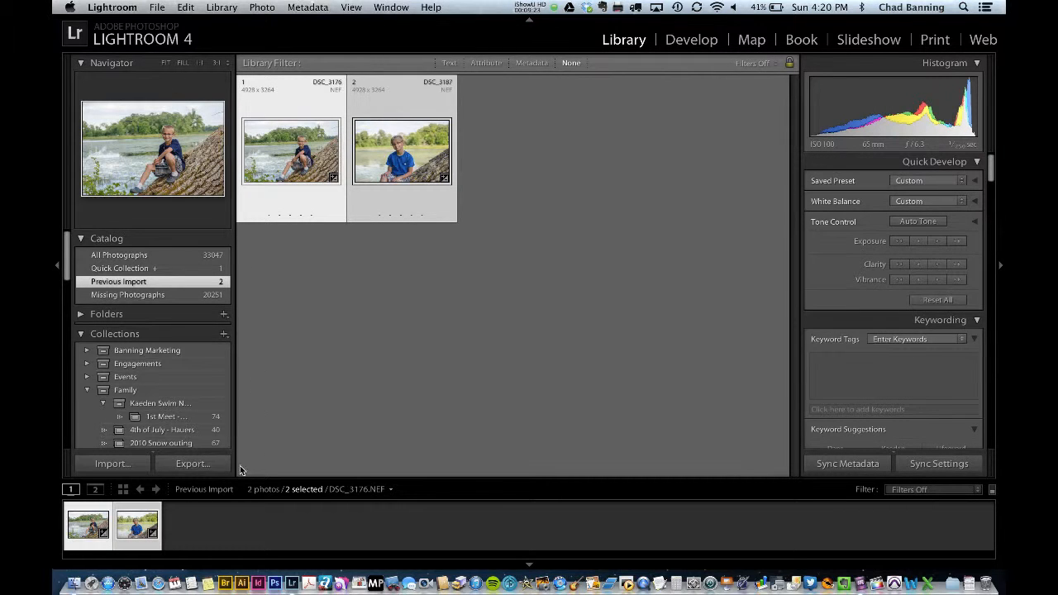
Export both photos with the For Email (Hard Drive) preset into the elyce pix folder inside Documents.
click(192, 464)
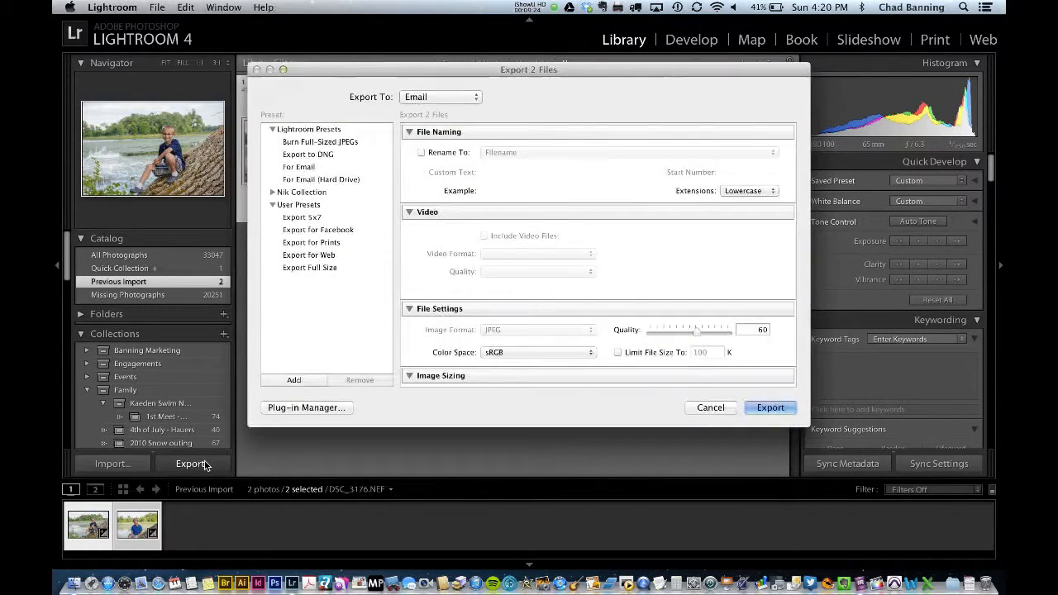
click(323, 181)
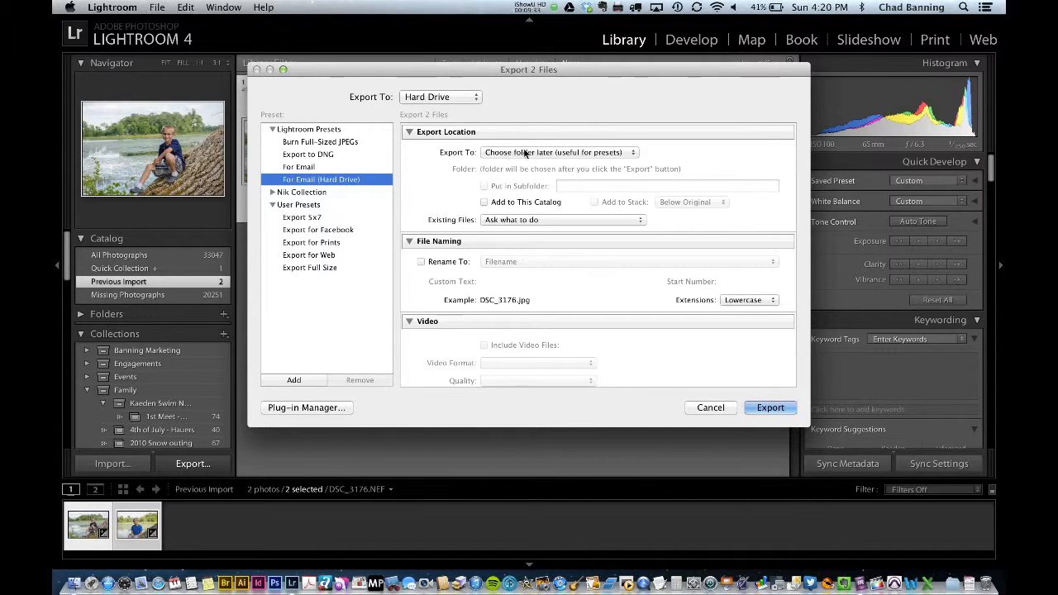
click(768, 407)
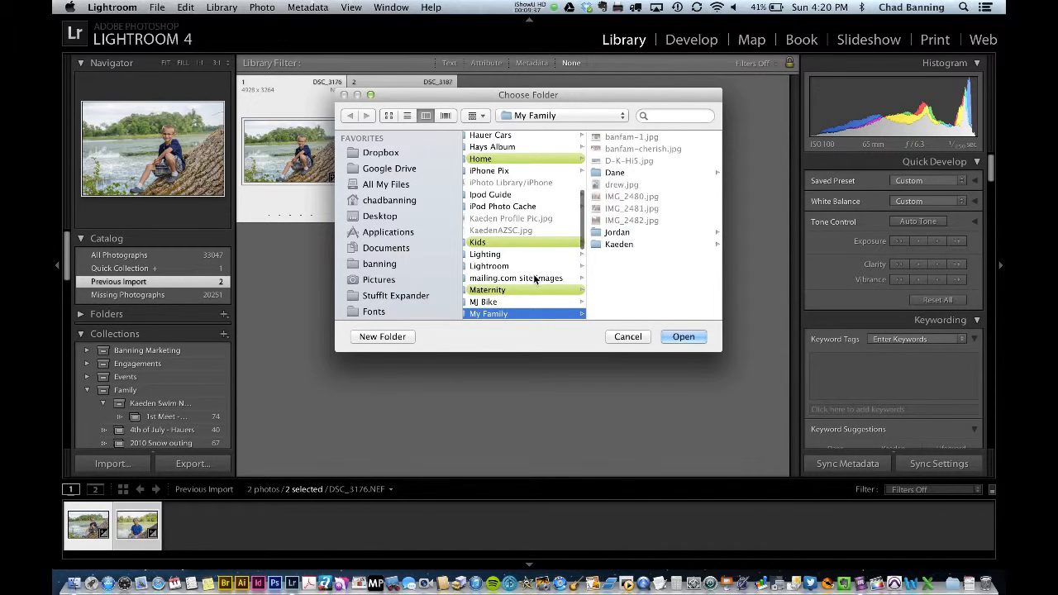
scroll(516, 281, left, 5)
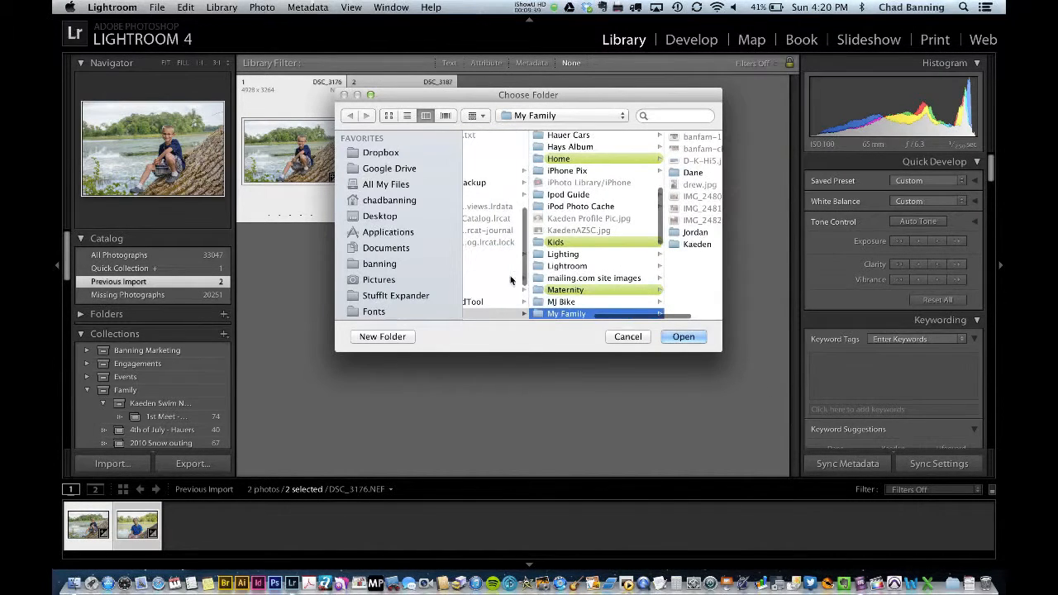
click(394, 251)
scroll(507, 296, down, 8)
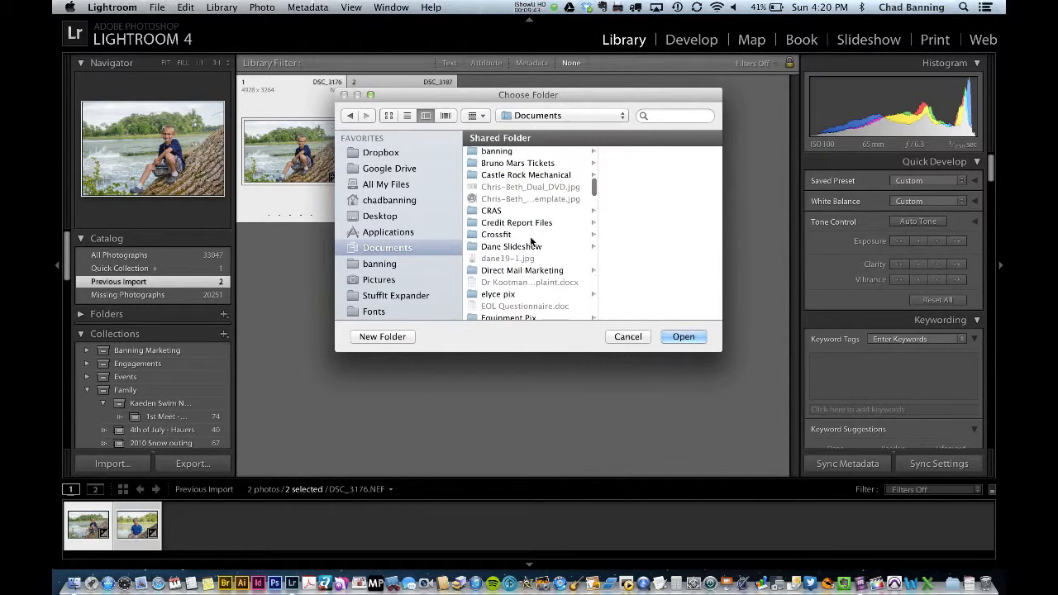
click(507, 295)
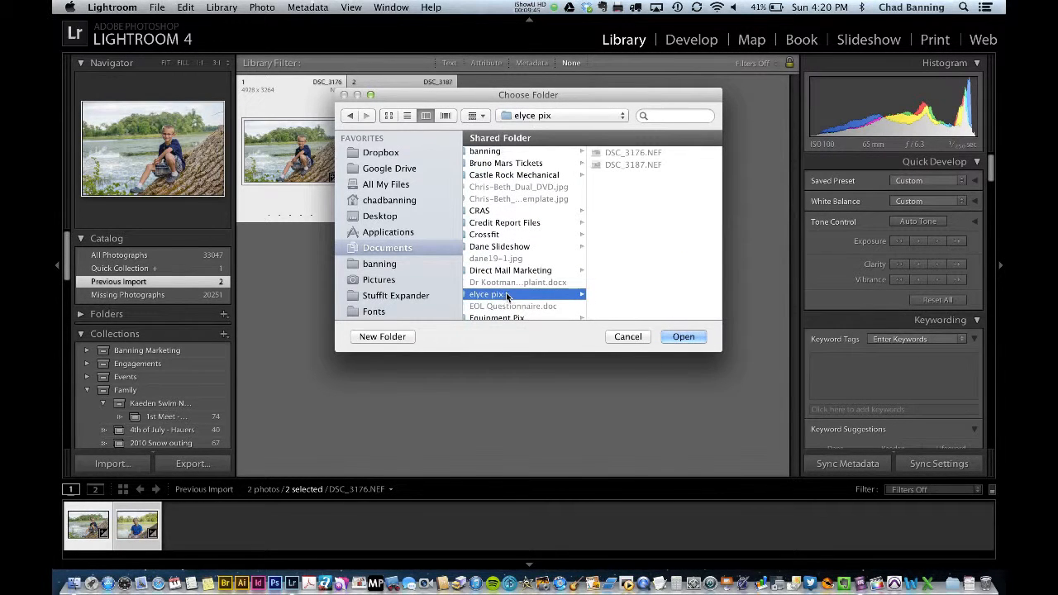
click(682, 337)
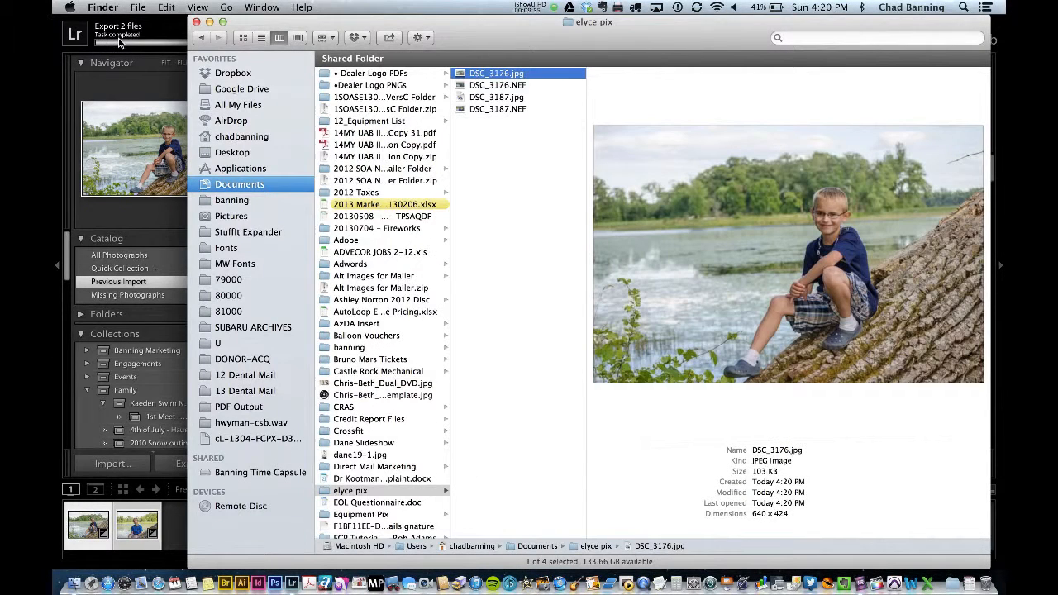
Compare the exported DSC_3176.jpg with the original DSC_3176.NEF in the elyce pix folder, then return to Lightroom.
click(509, 86)
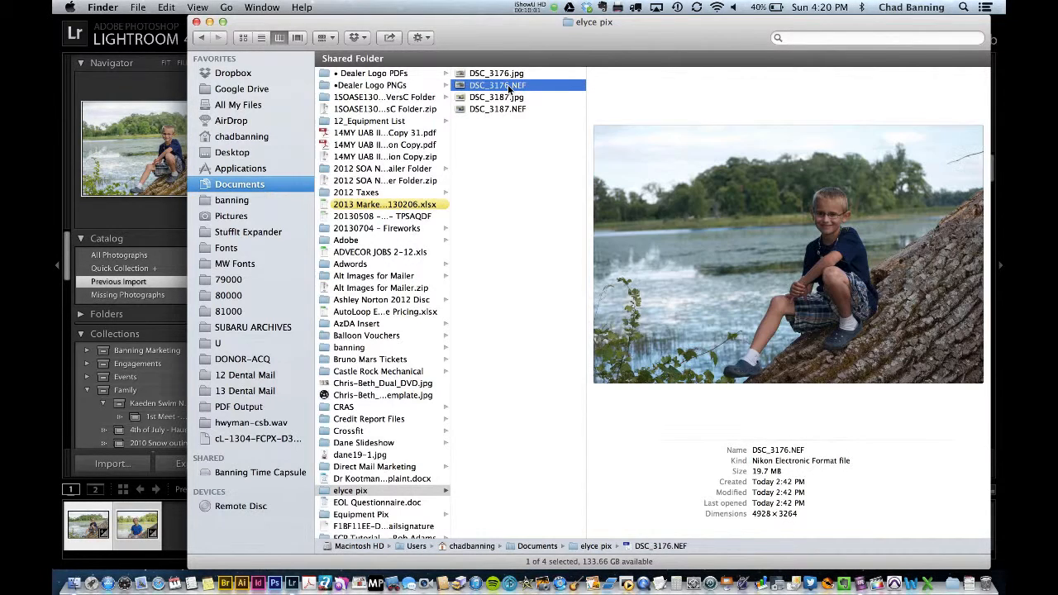
click(497, 75)
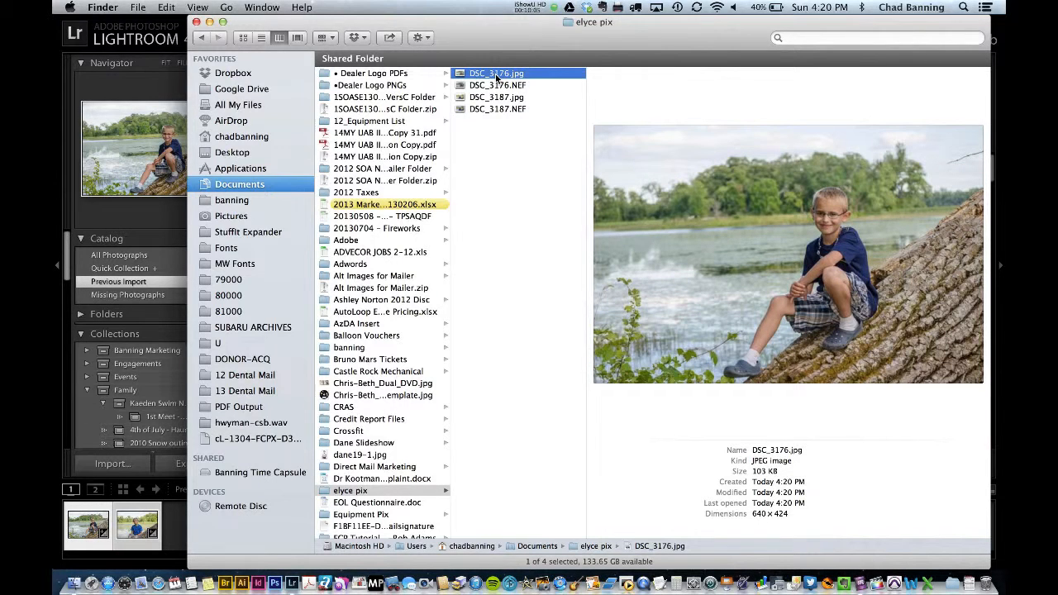
click(126, 26)
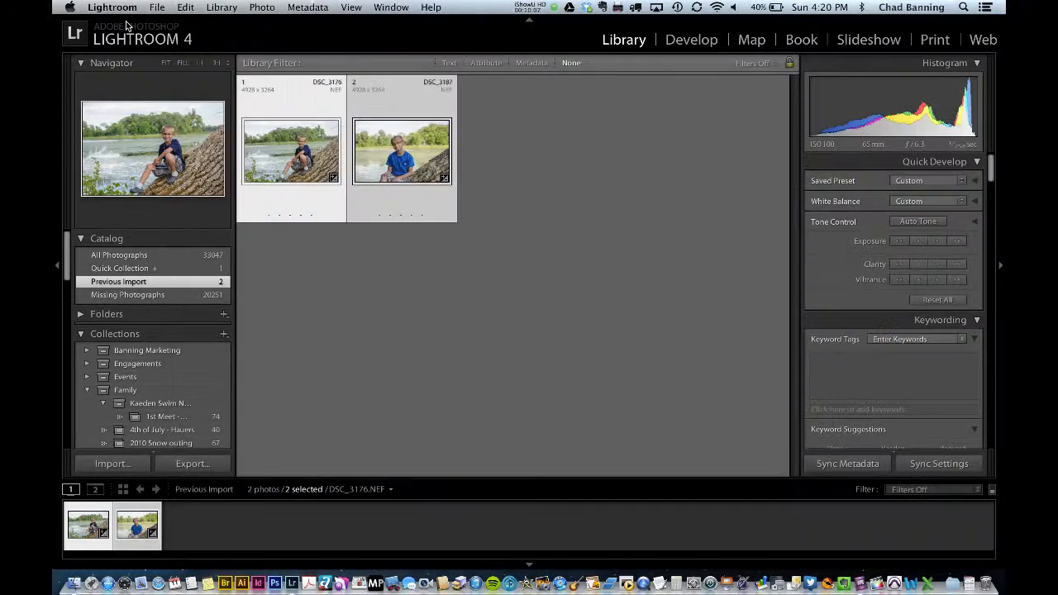